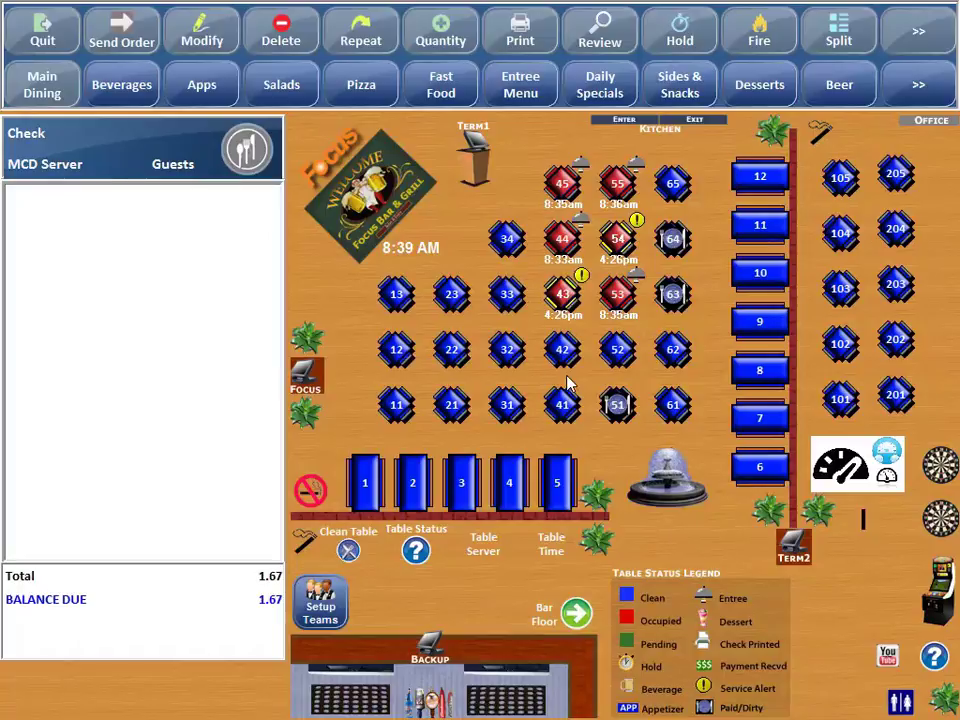
# Open the overview of all open checks and page forward and back through them
pyautogui.click(866, 474)
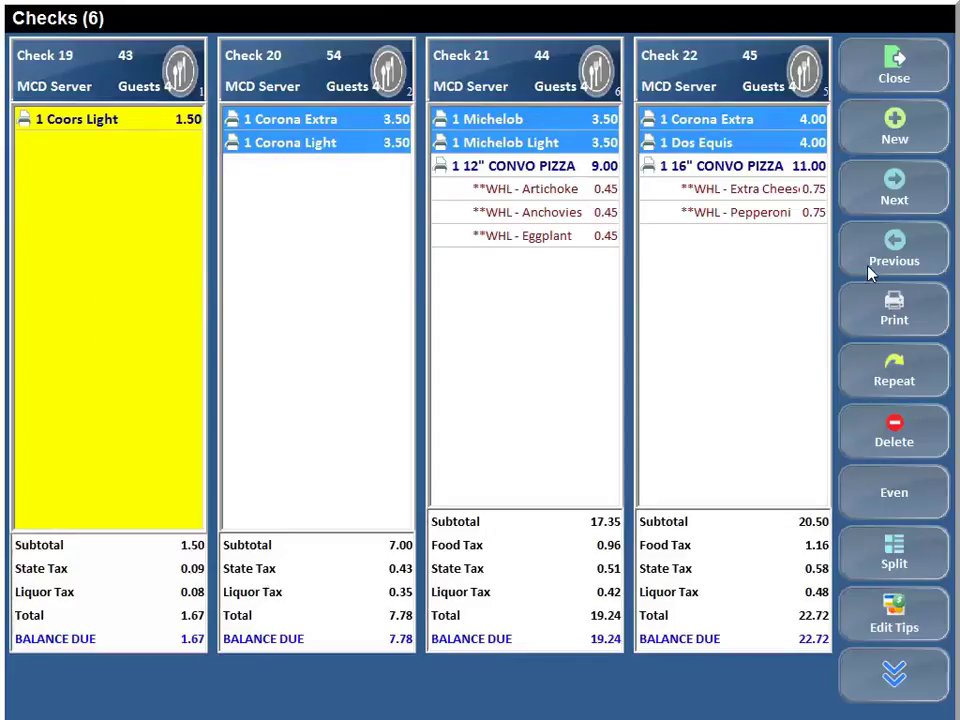
pyautogui.click(907, 692)
pyautogui.click(906, 692)
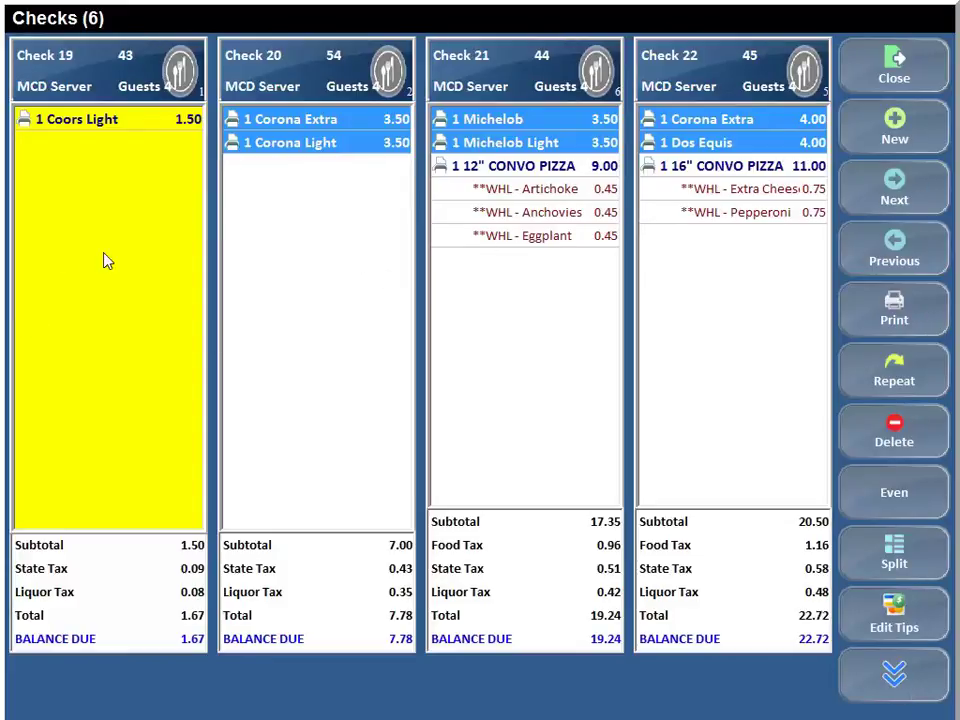
pyautogui.click(895, 195)
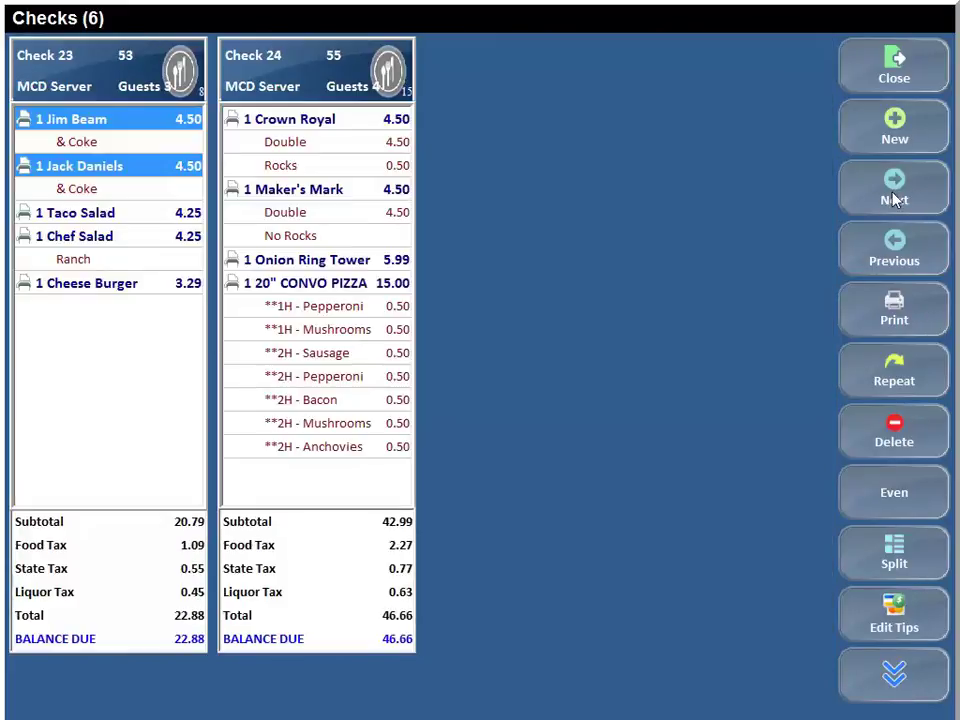
pyautogui.click(896, 260)
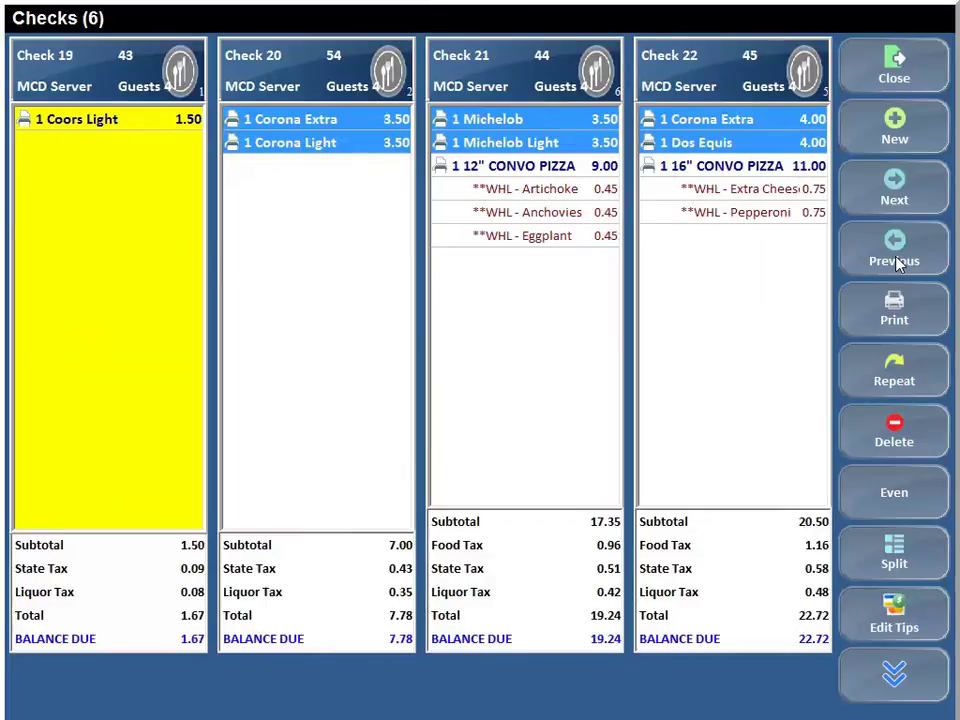
pyautogui.click(895, 203)
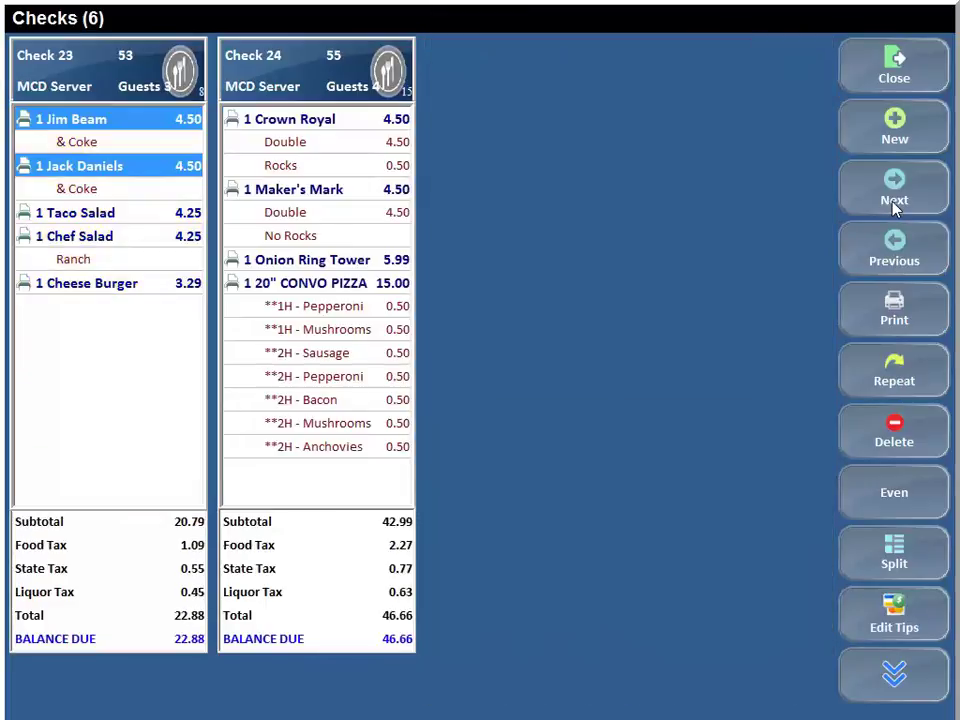
pyautogui.click(894, 259)
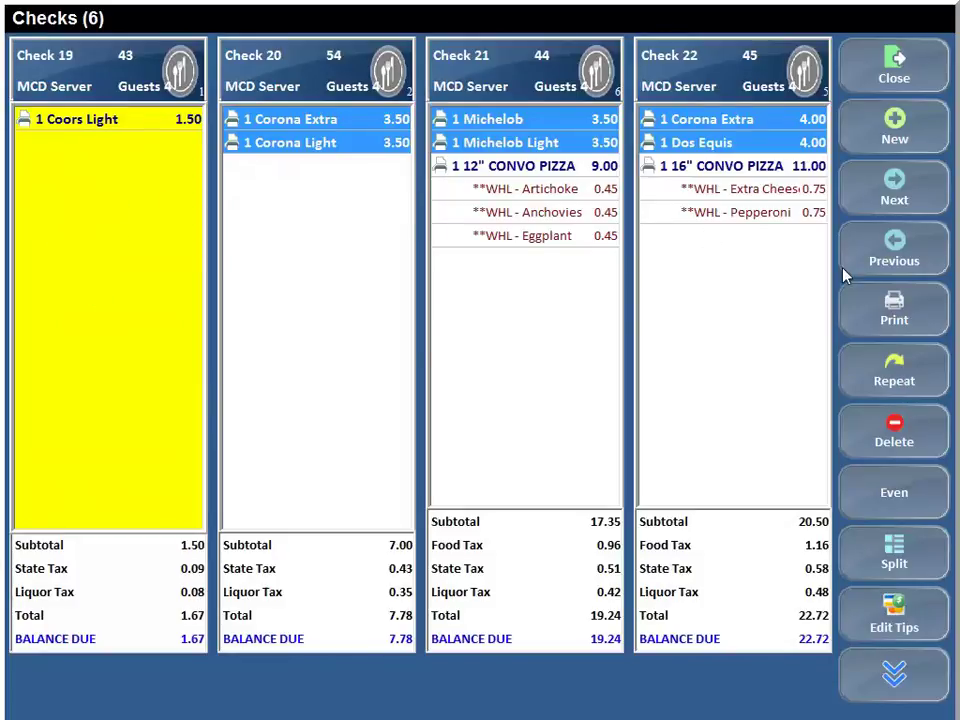
# Print the check for table 43, and select the checks for tables 54, 44 and 45 in turn
pyautogui.click(888, 306)
pyautogui.click(252, 248)
pyautogui.click(144, 259)
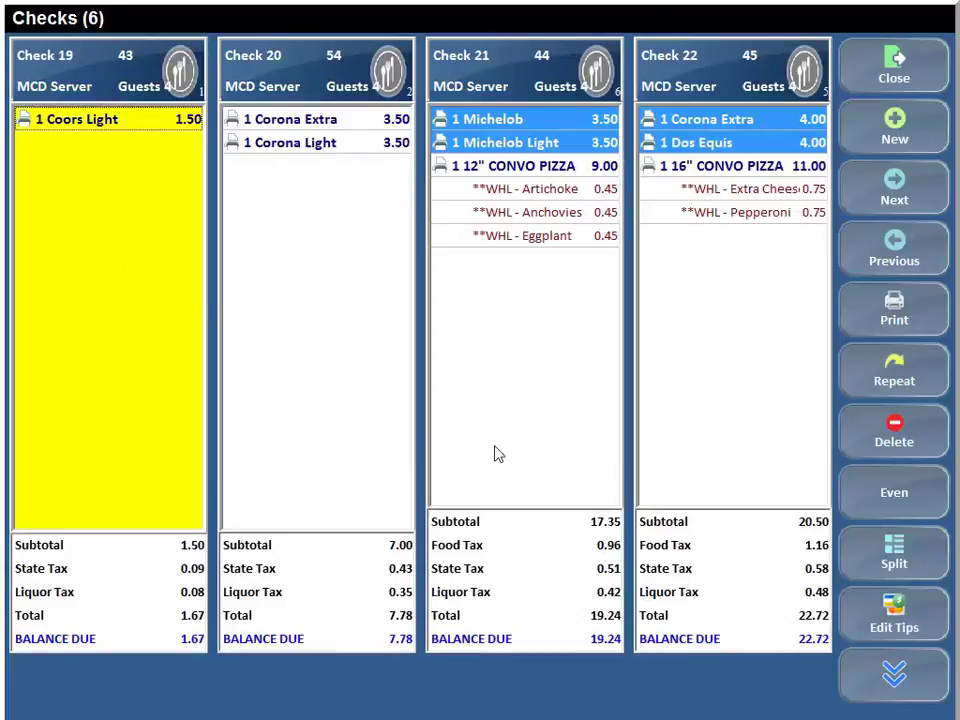
pyautogui.click(341, 388)
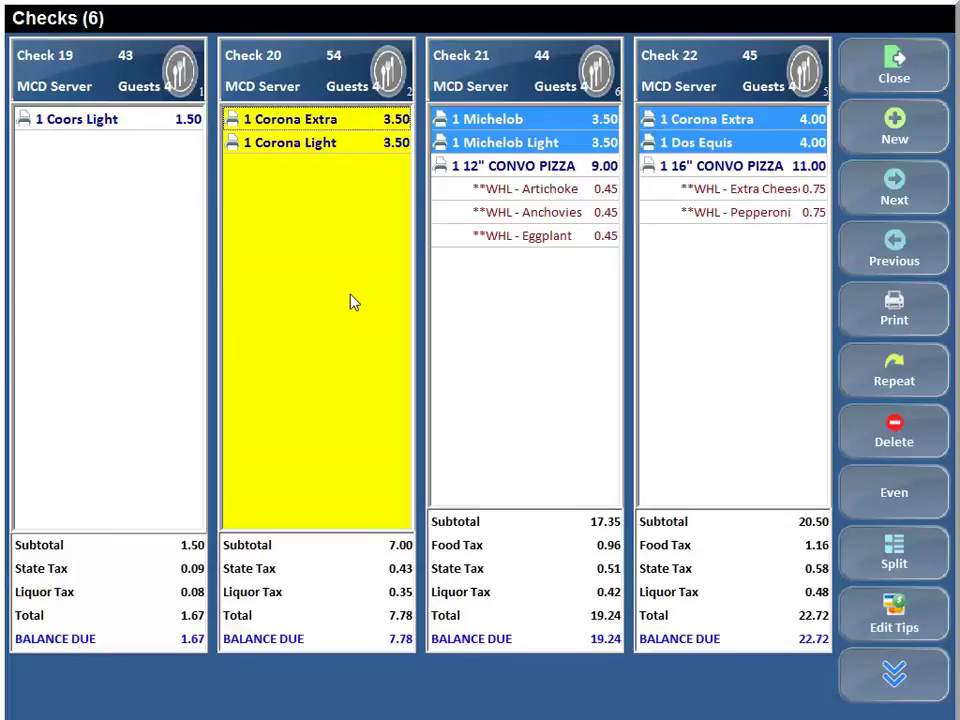
pyautogui.click(542, 315)
pyautogui.click(727, 310)
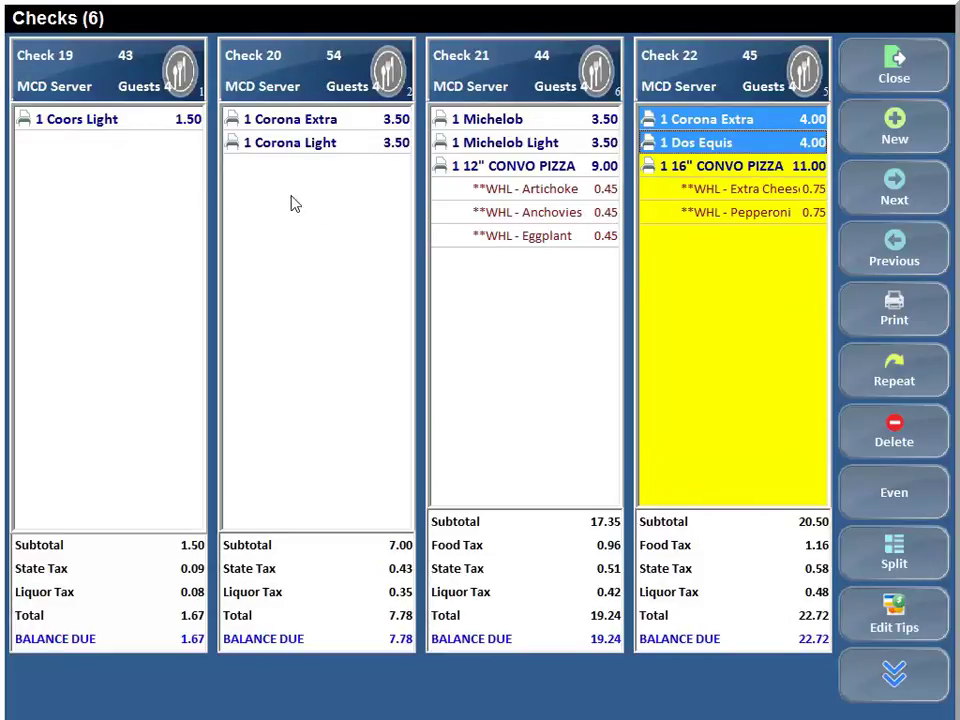
# Open the check for table 54, add an Onion Ring Tower from the appetizers and send the order
pyautogui.click(308, 77)
pyautogui.click(230, 90)
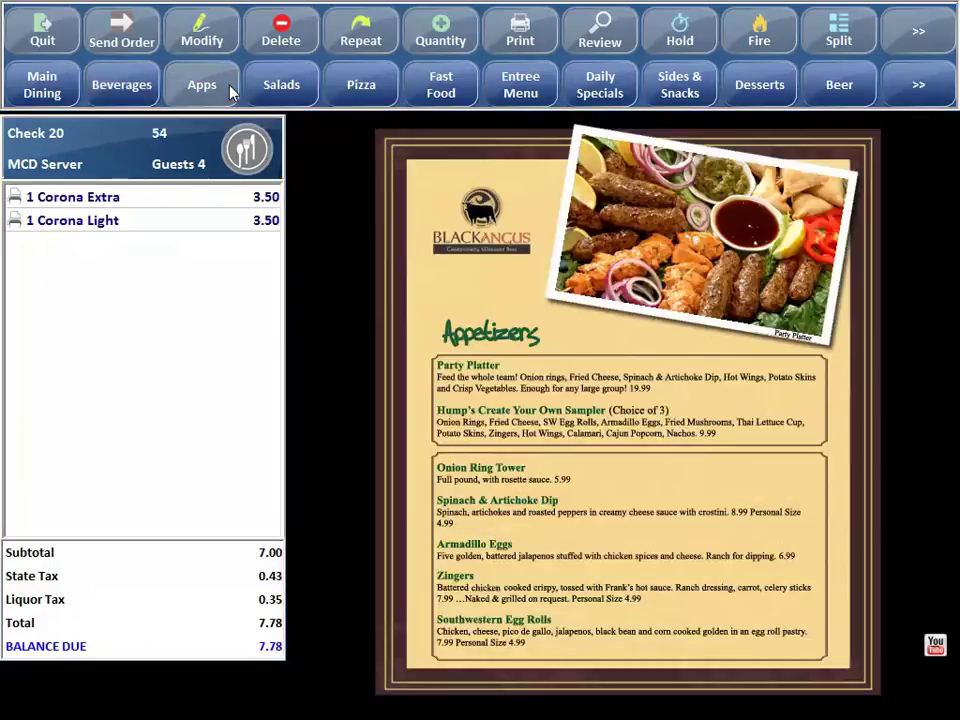
pyautogui.click(460, 478)
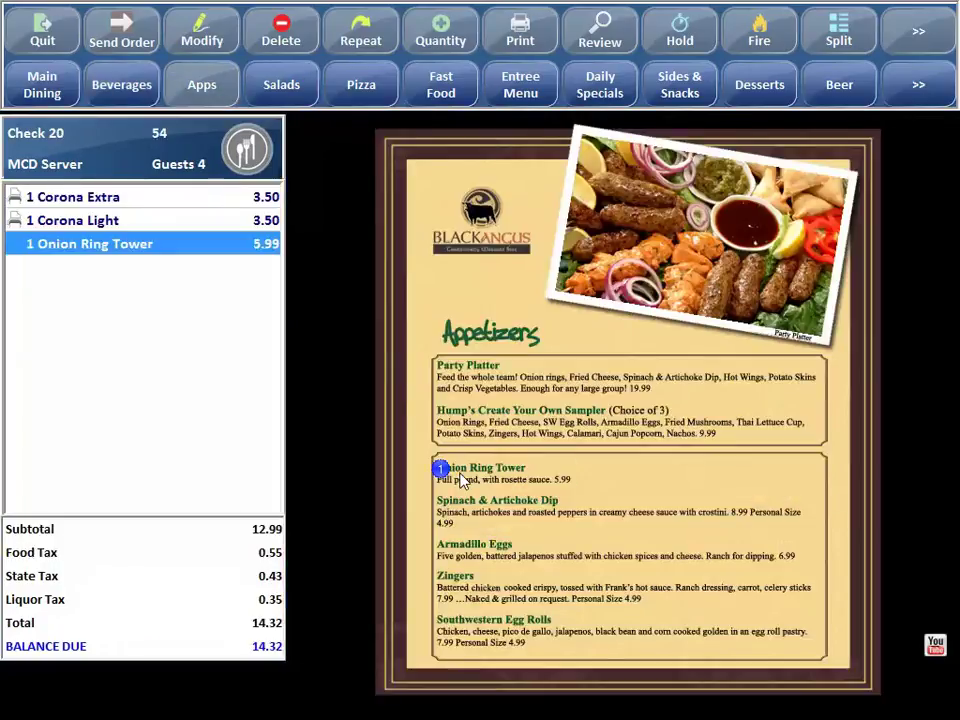
pyautogui.click(110, 30)
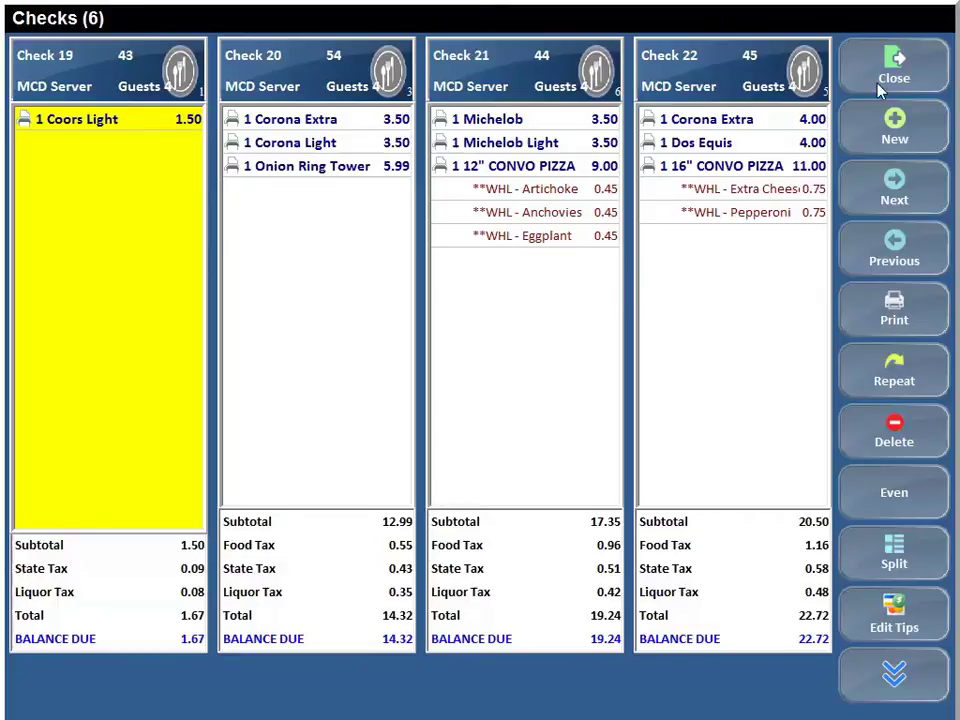
pyautogui.click(894, 672)
pyautogui.click(894, 672)
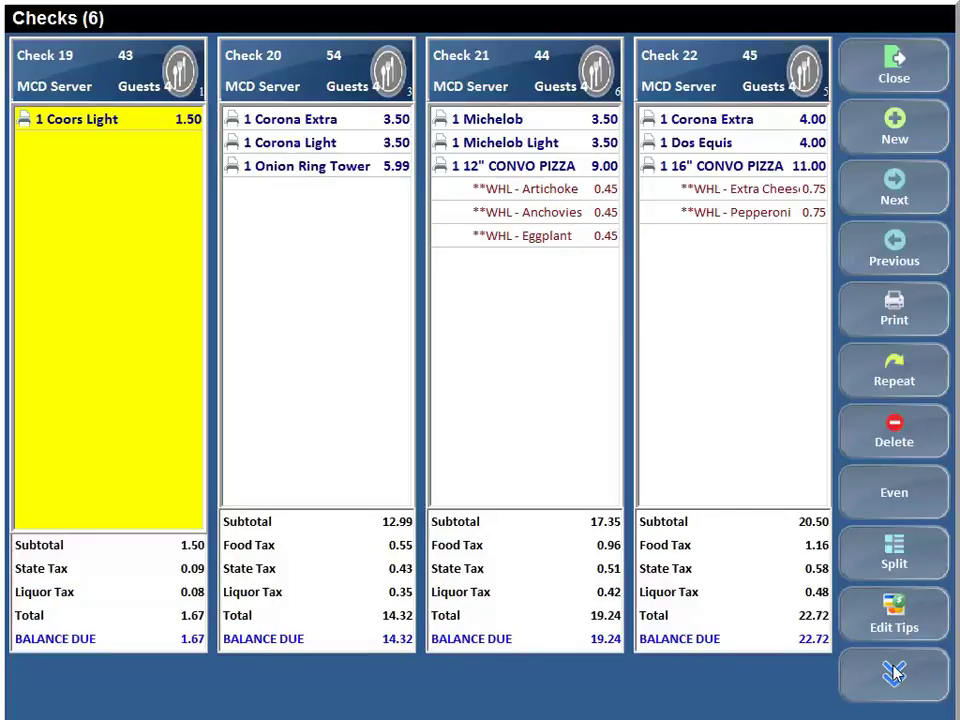
pyautogui.click(901, 676)
pyautogui.click(899, 670)
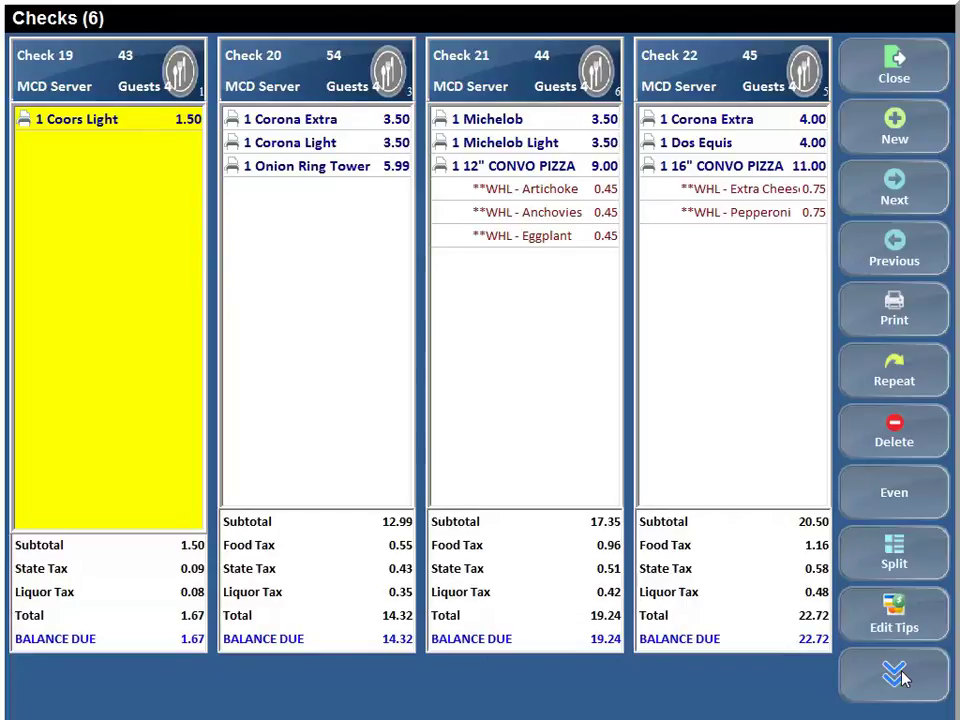
# Close the checks overview and reopen it from the Beverages screen, then start a new check and return to the overview from the floor plan
pyautogui.click(906, 64)
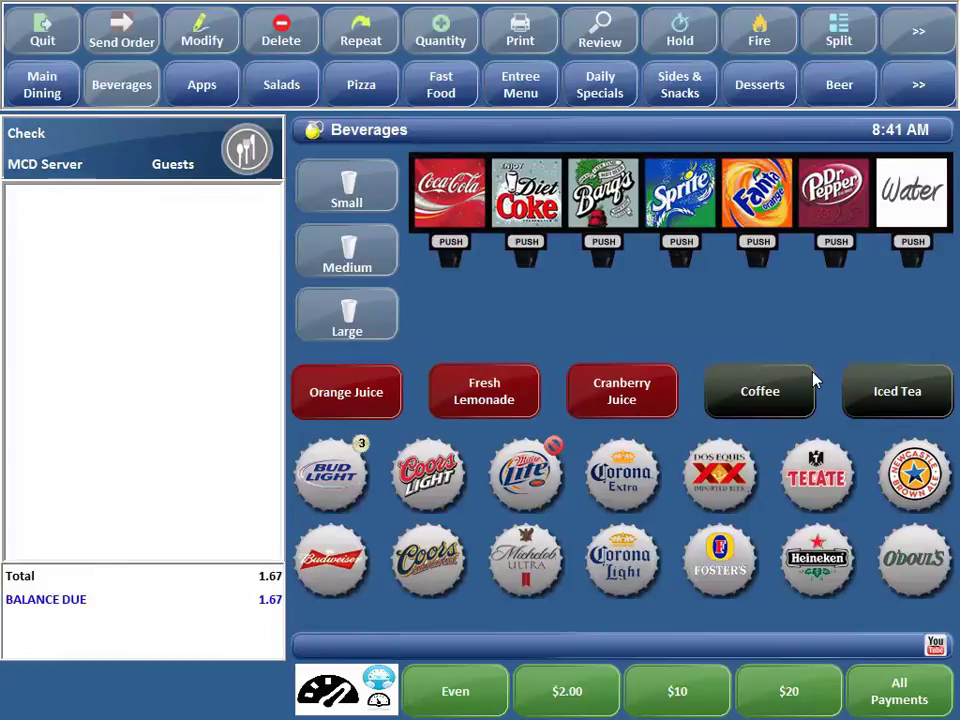
pyautogui.click(356, 678)
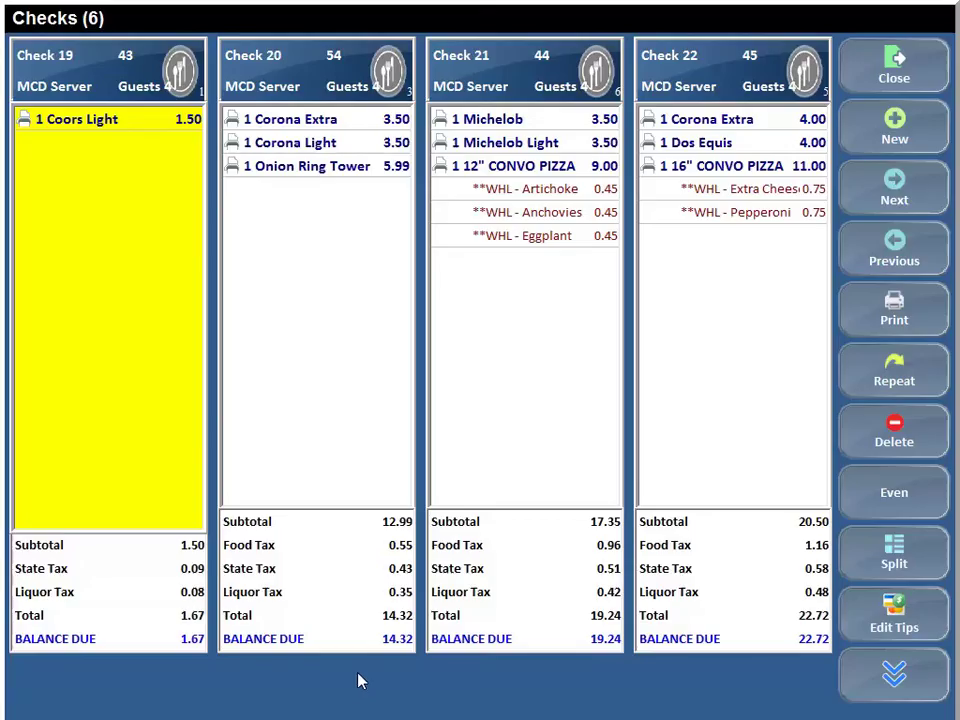
pyautogui.click(885, 128)
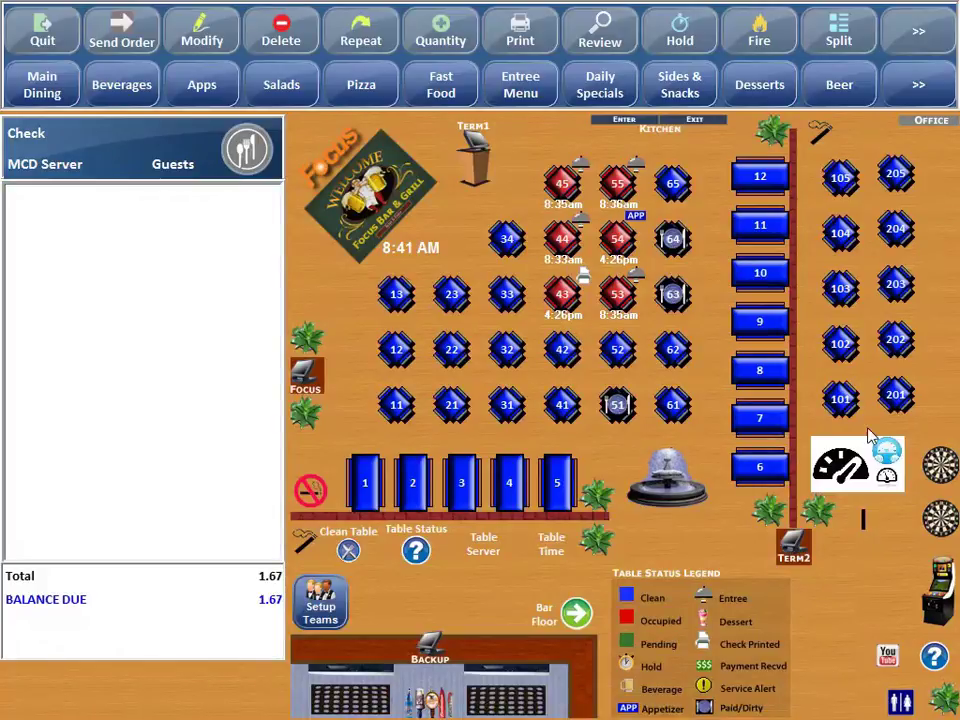
pyautogui.click(884, 478)
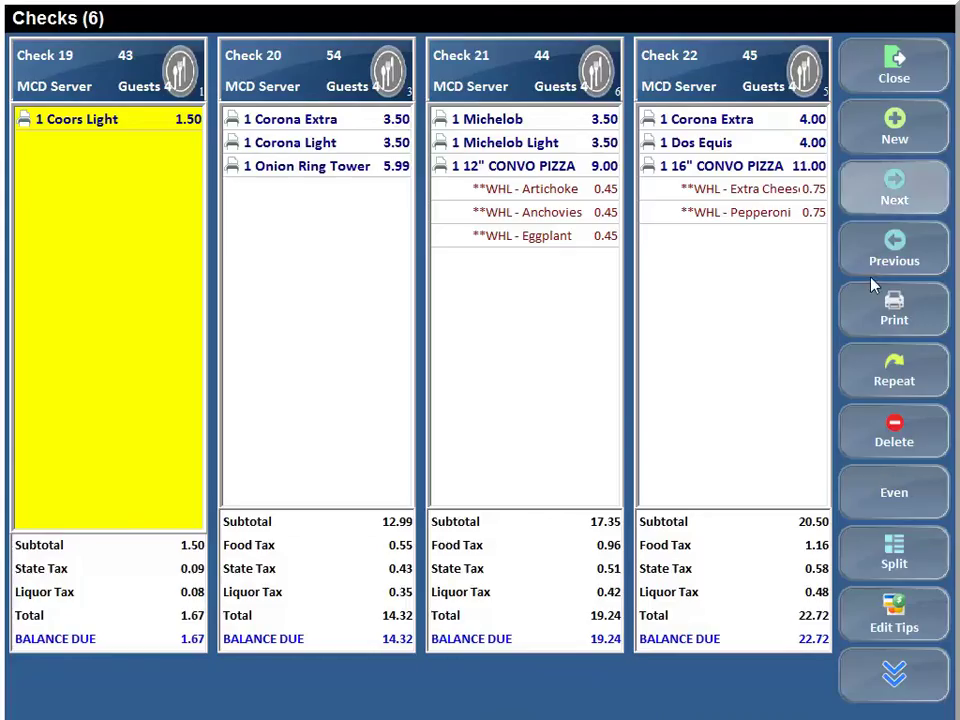
# Page through the open checks and back, and select the checks for tables 54 and 44 in turn
pyautogui.click(895, 203)
pyautogui.click(895, 256)
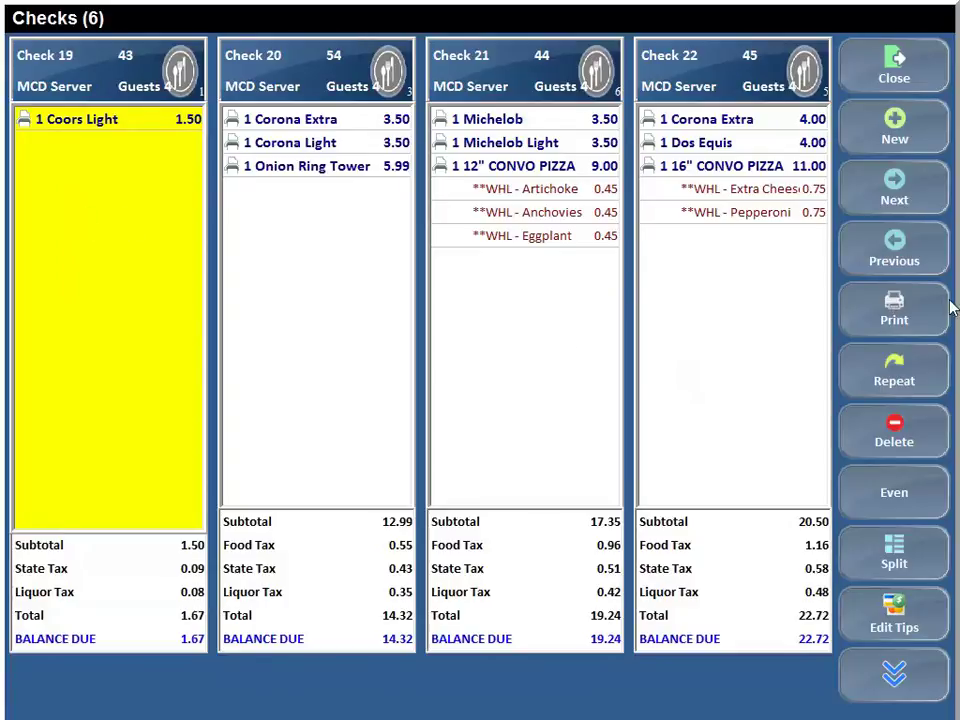
pyautogui.click(293, 289)
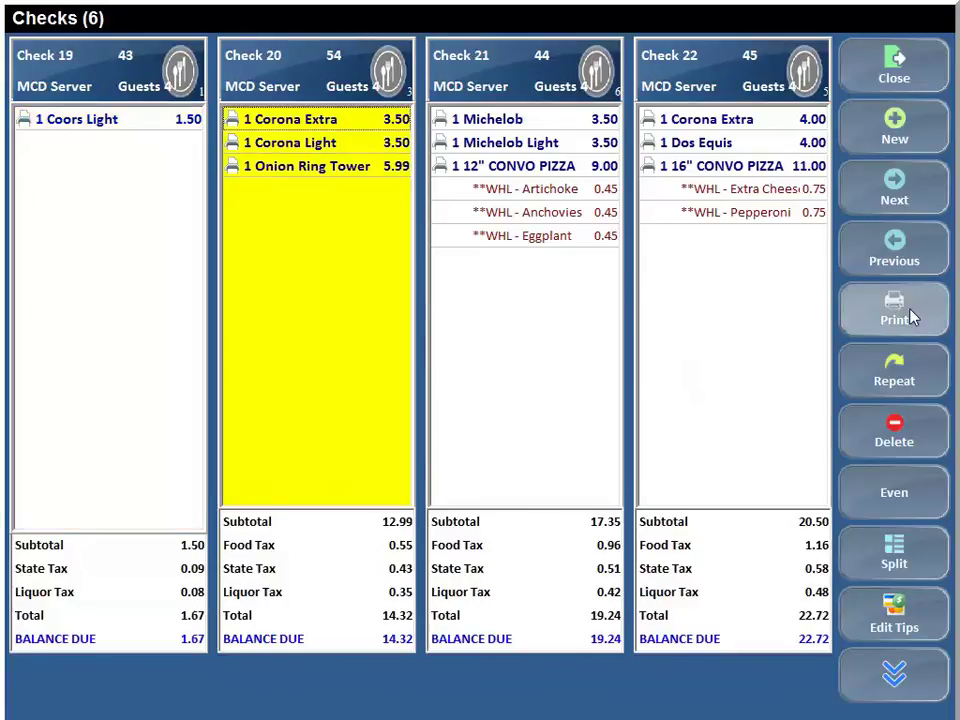
pyautogui.click(559, 320)
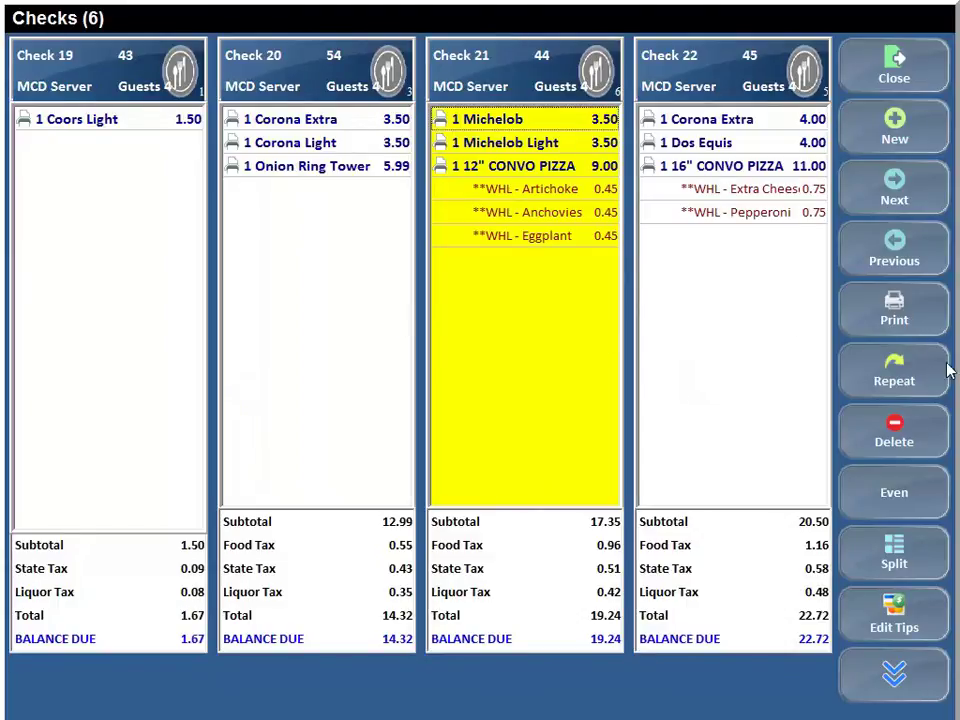
# Repeat the Coors Light on the check for table 43 and send it by switching to the check for table 54
pyautogui.click(113, 121)
pyautogui.click(894, 368)
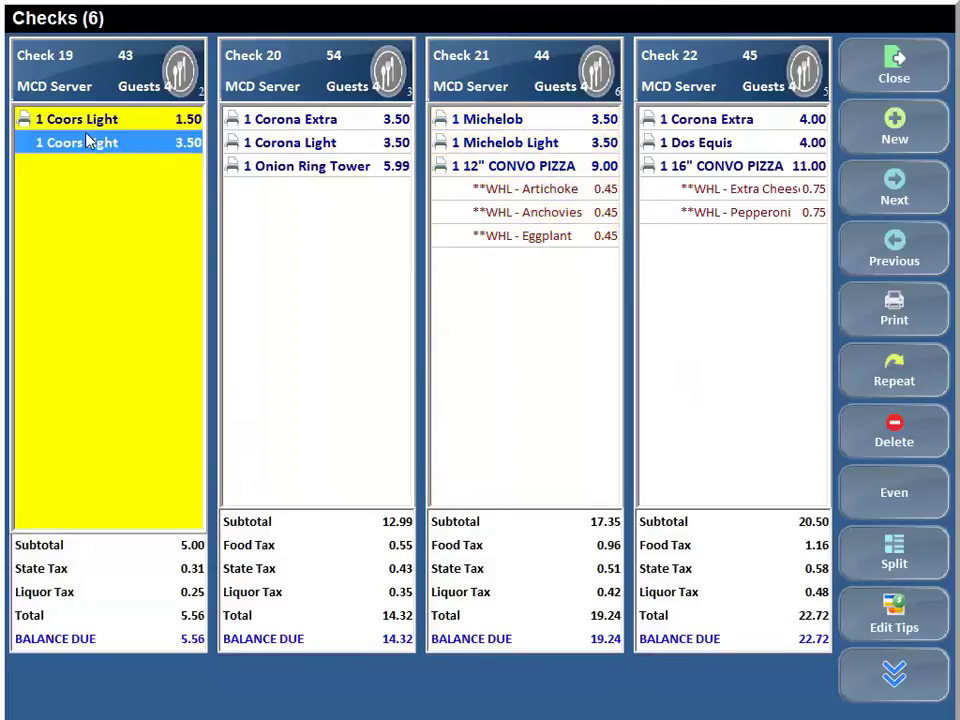
pyautogui.click(339, 234)
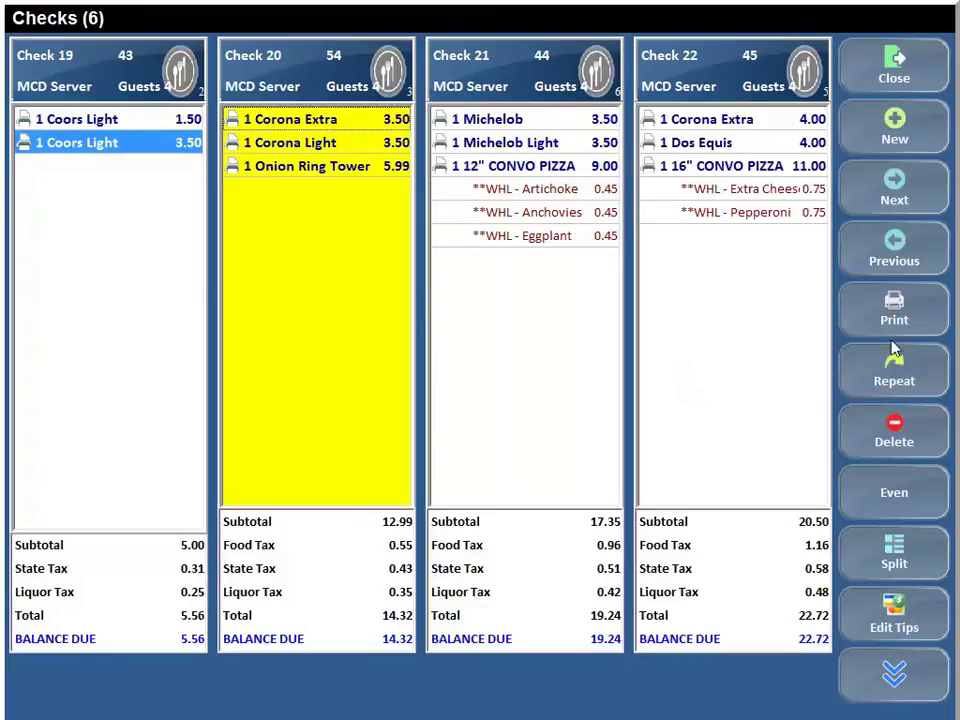
# Repeat the second Coors Light on the check for table 43 and delete the repeated item
pyautogui.click(892, 370)
pyautogui.click(493, 387)
pyautogui.click(141, 148)
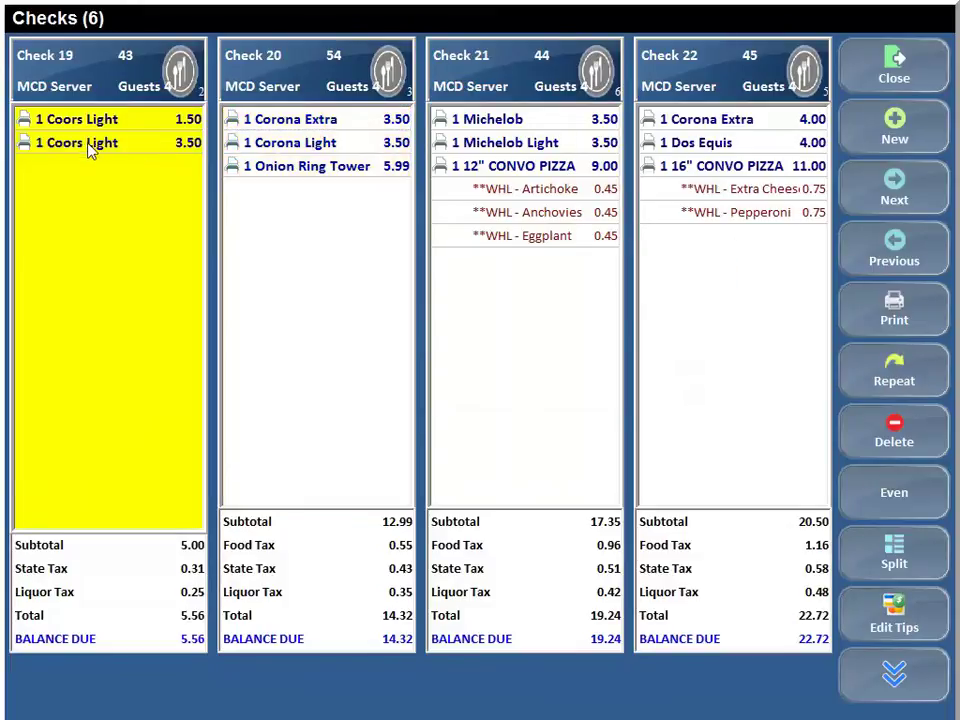
pyautogui.click(90, 145)
pyautogui.click(880, 370)
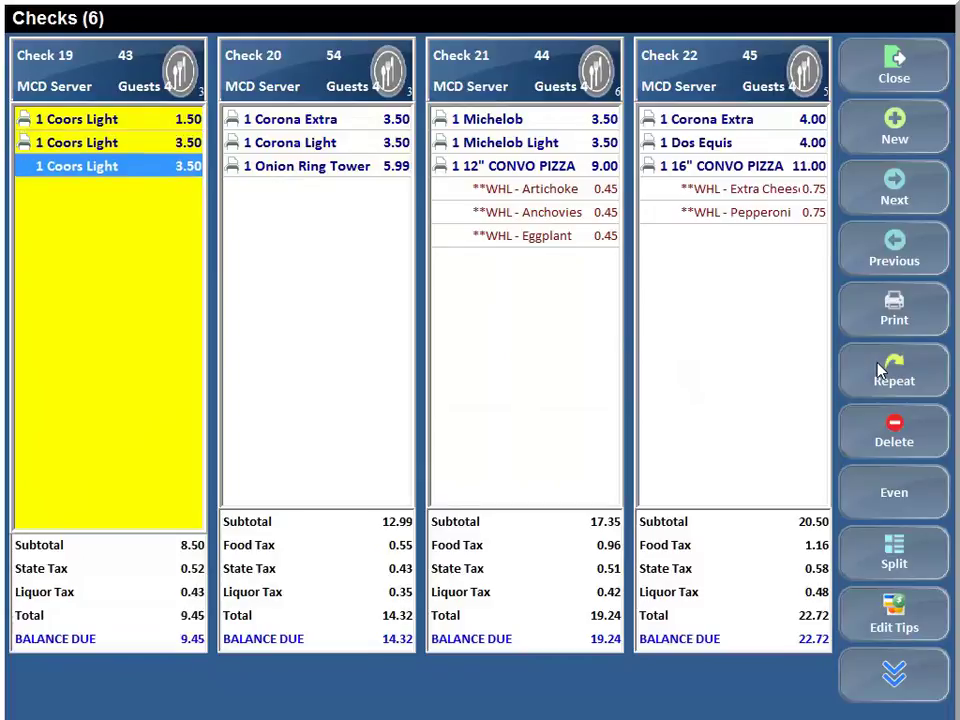
pyautogui.click(893, 433)
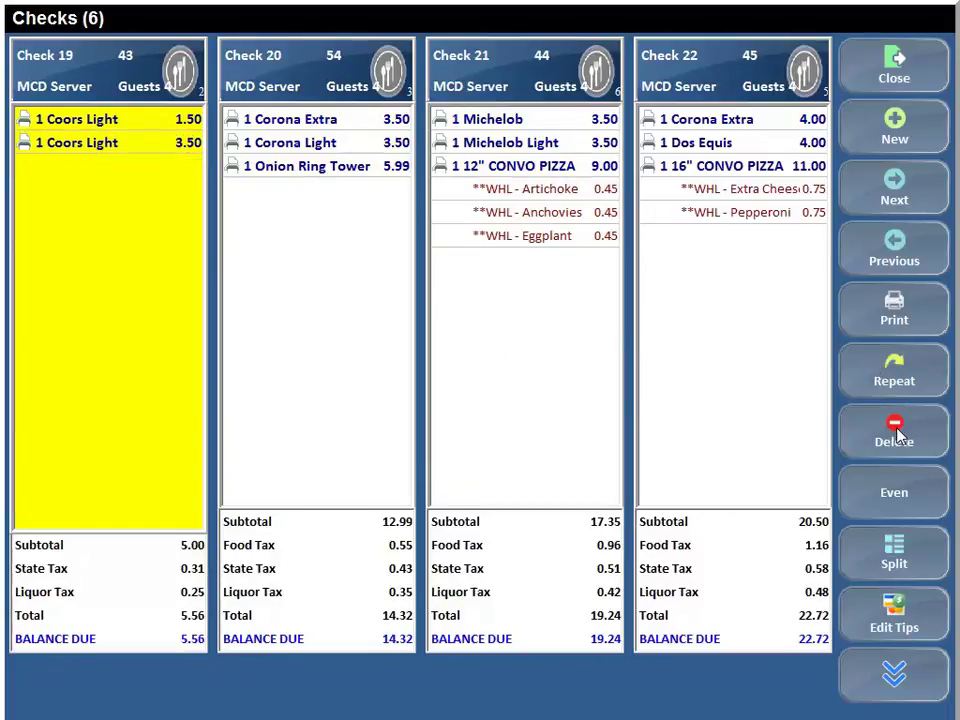
# Select the check for table 54, repeat its Corona Light and delete the repeated item
pyautogui.click(287, 147)
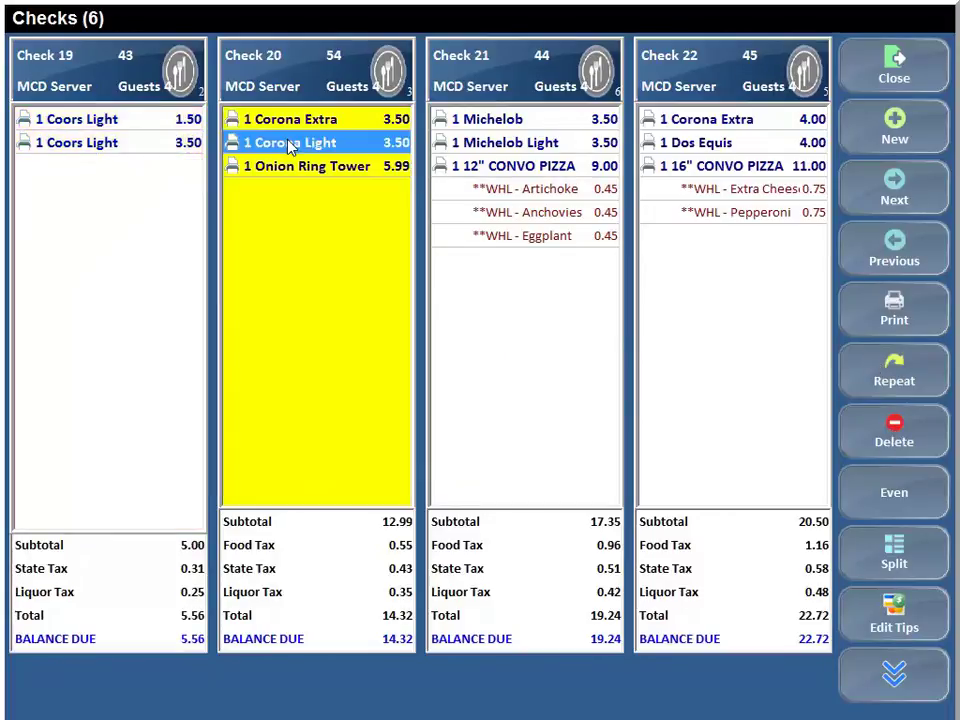
pyautogui.click(892, 378)
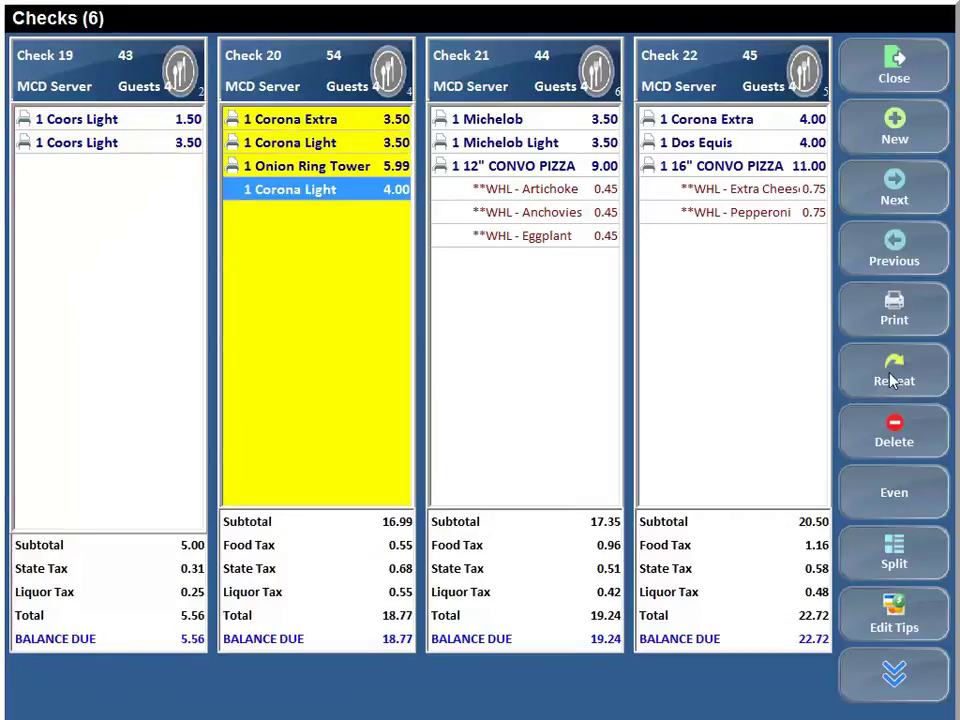
pyautogui.click(905, 437)
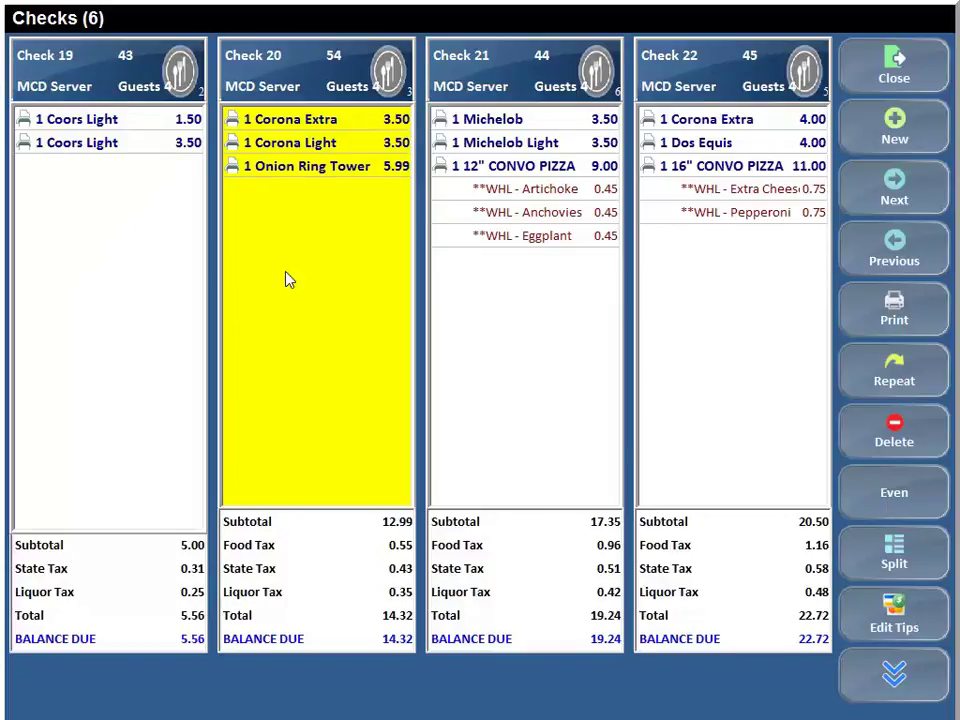
# Close out the check for table 54 with an even payment and page through the remaining checks
pyautogui.click(917, 500)
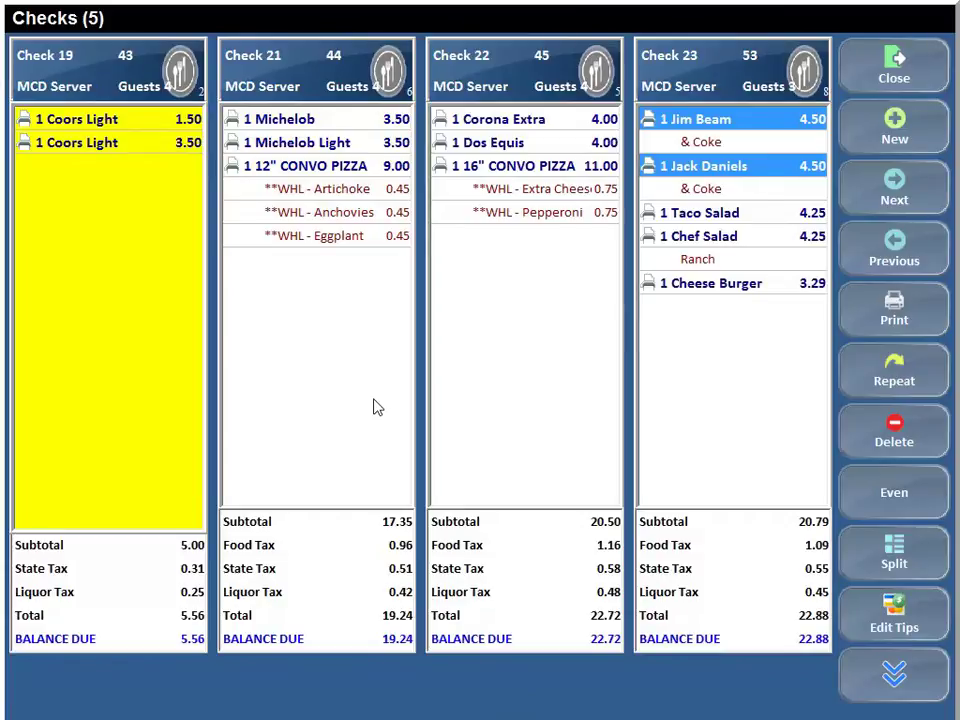
pyautogui.click(891, 188)
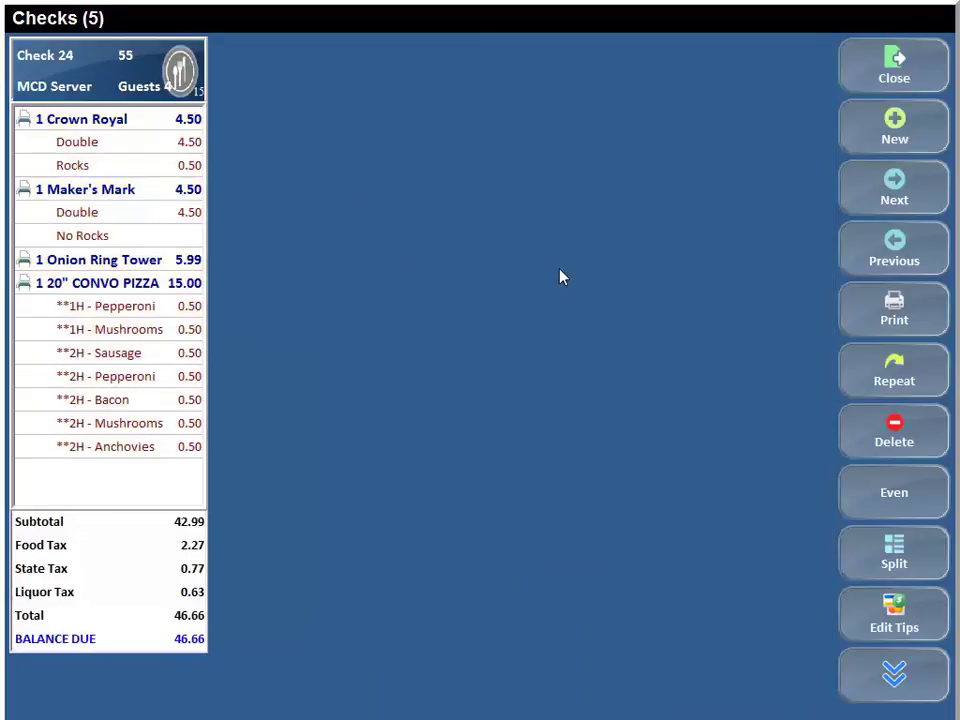
pyautogui.click(905, 259)
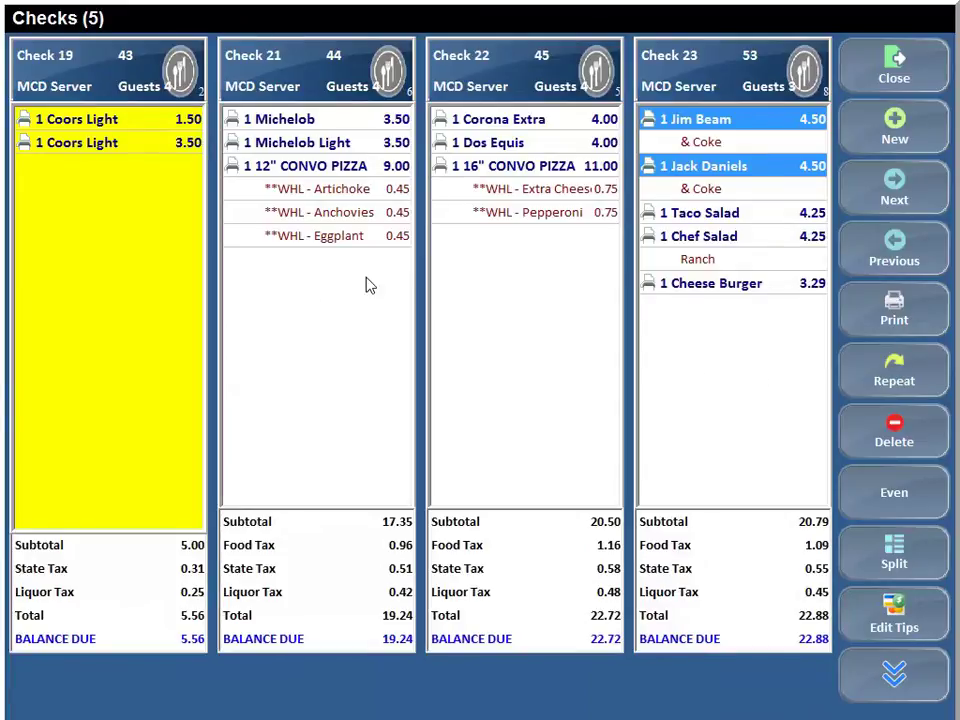
# Start splitting the check for table 44, enter the access code and move the Michelob Light to Seat 2
pyautogui.click(330, 275)
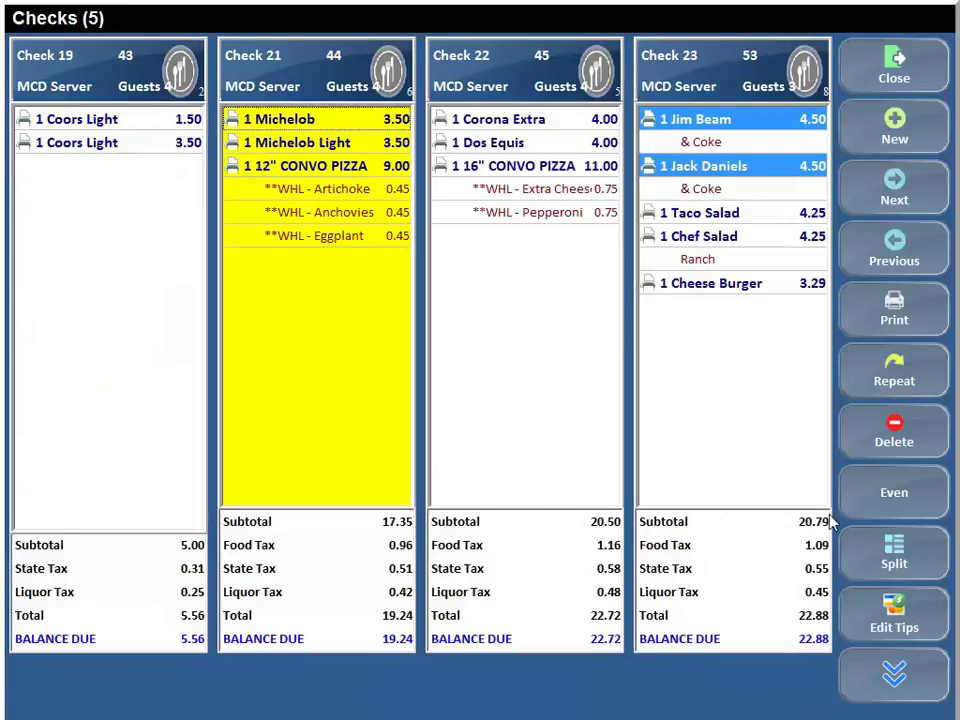
pyautogui.click(894, 553)
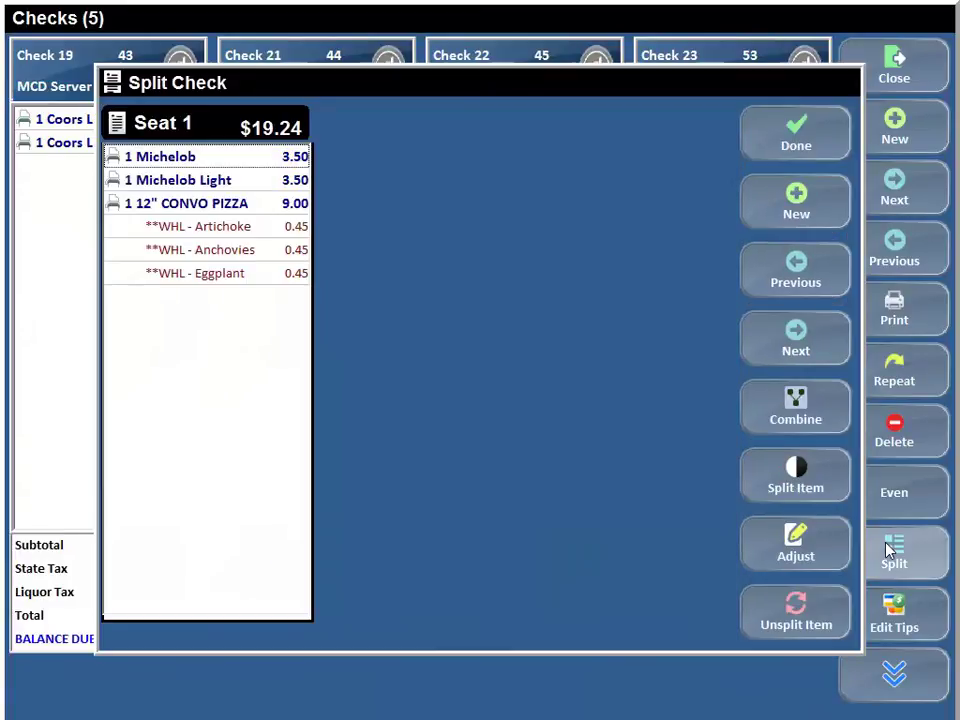
pyautogui.click(258, 186)
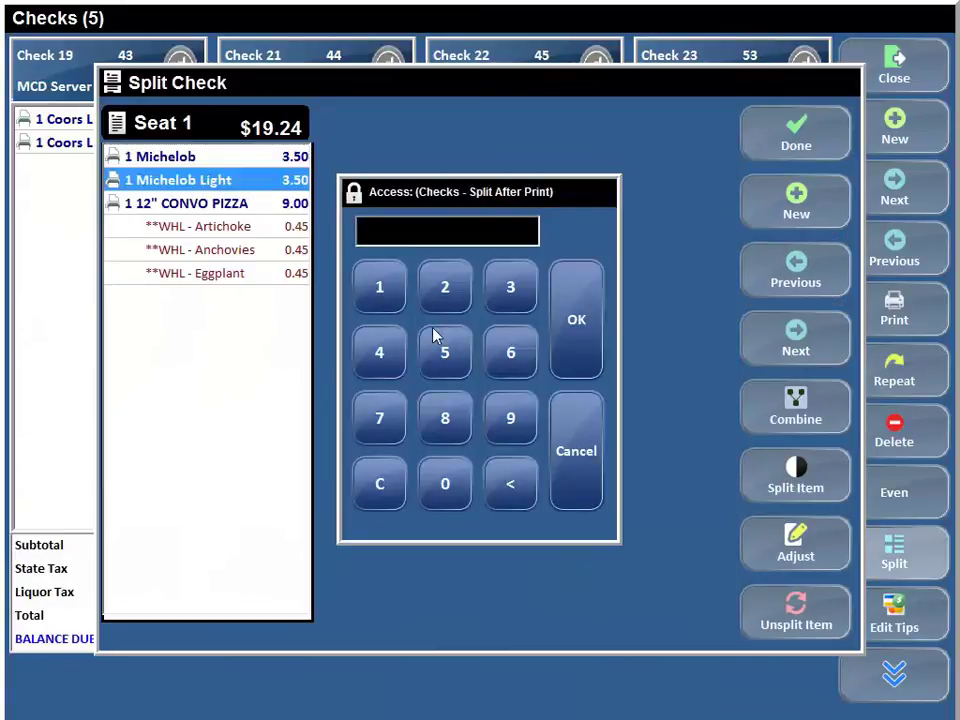
pyautogui.click(379, 285)
pyautogui.click(568, 317)
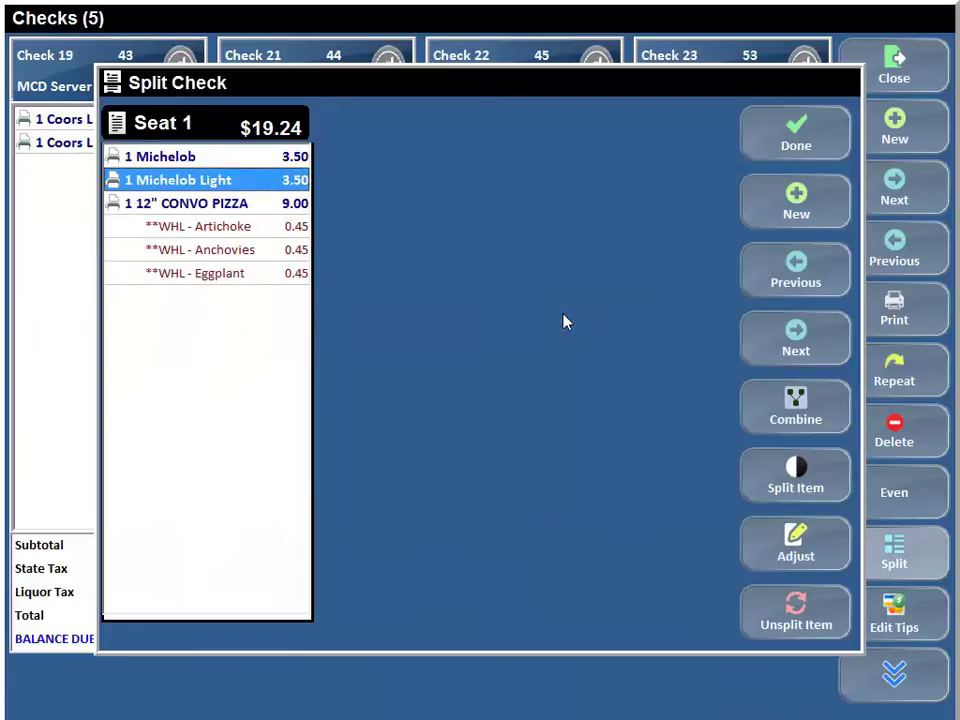
pyautogui.click(375, 188)
# Split the 12" CONVO PIZZA 2 ways, move one half to Seat 2 and finish splitting the check
pyautogui.click(222, 180)
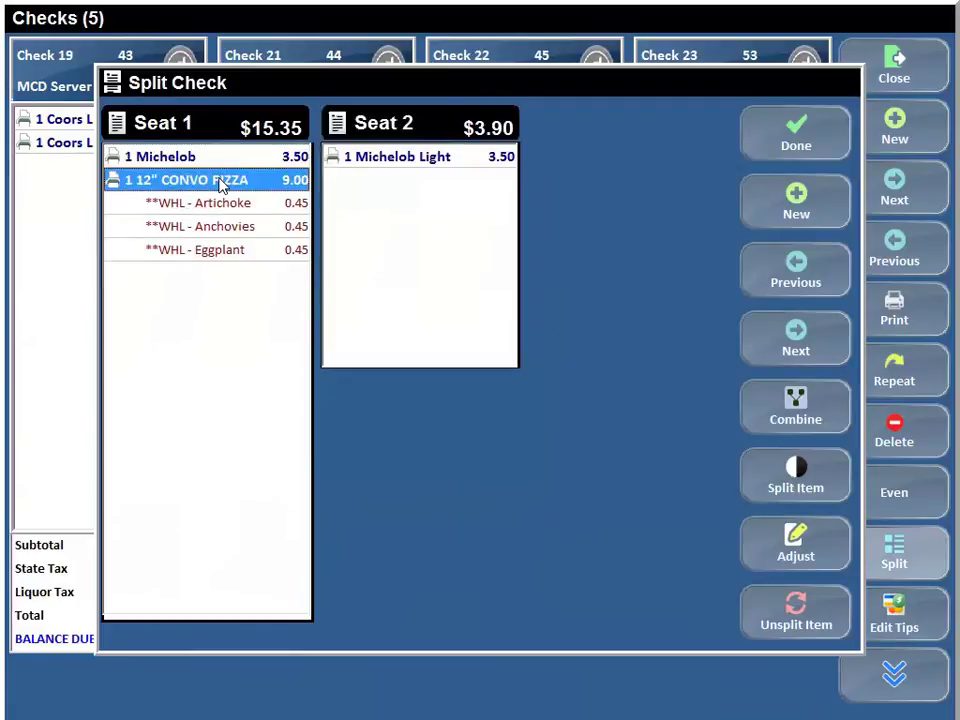
pyautogui.click(810, 485)
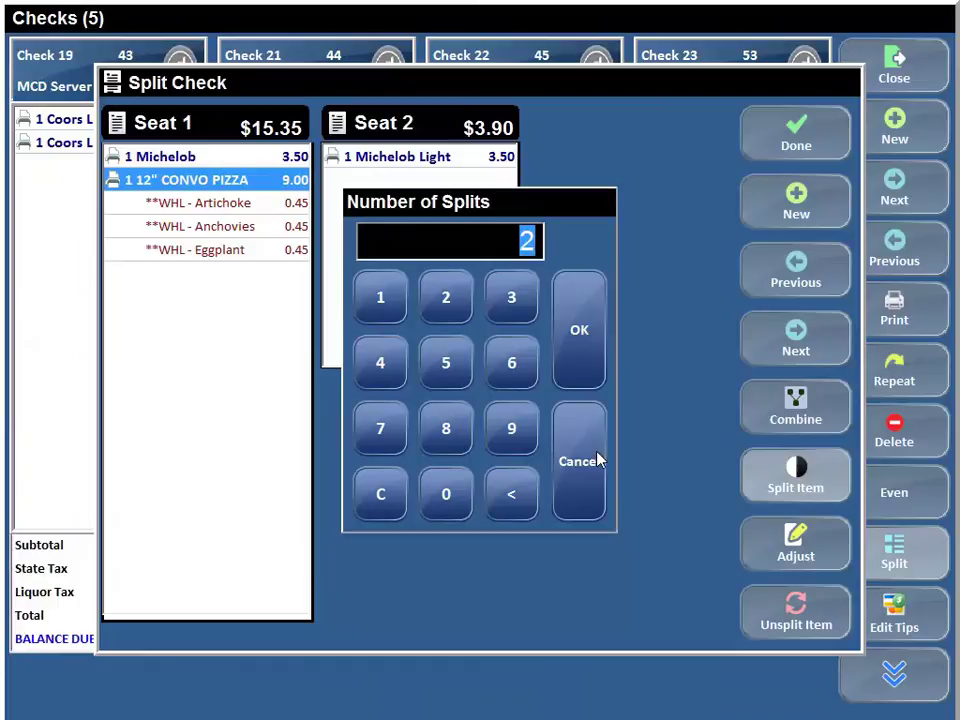
pyautogui.click(570, 333)
pyautogui.click(200, 180)
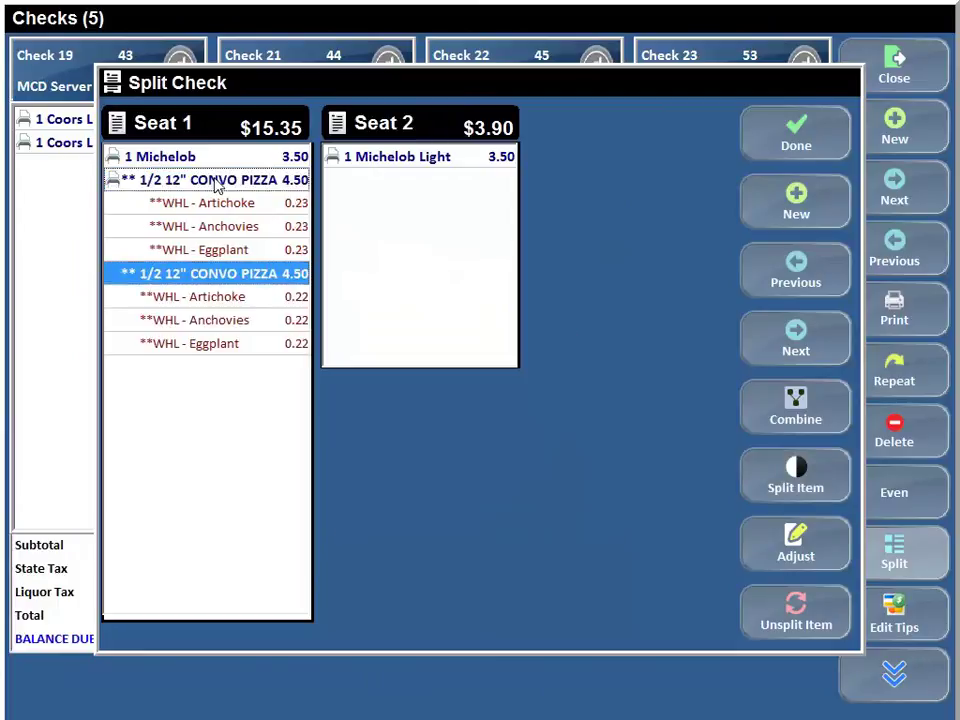
pyautogui.click(404, 229)
pyautogui.click(818, 148)
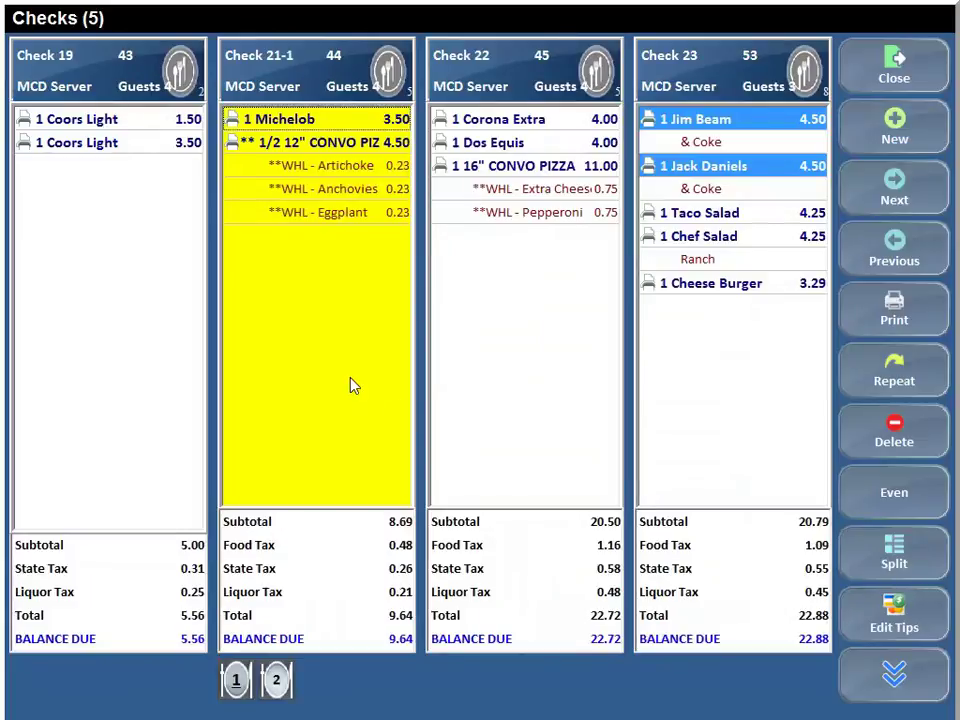
# View both split checks for table 44 and look at their guest check printing options
pyautogui.click(277, 680)
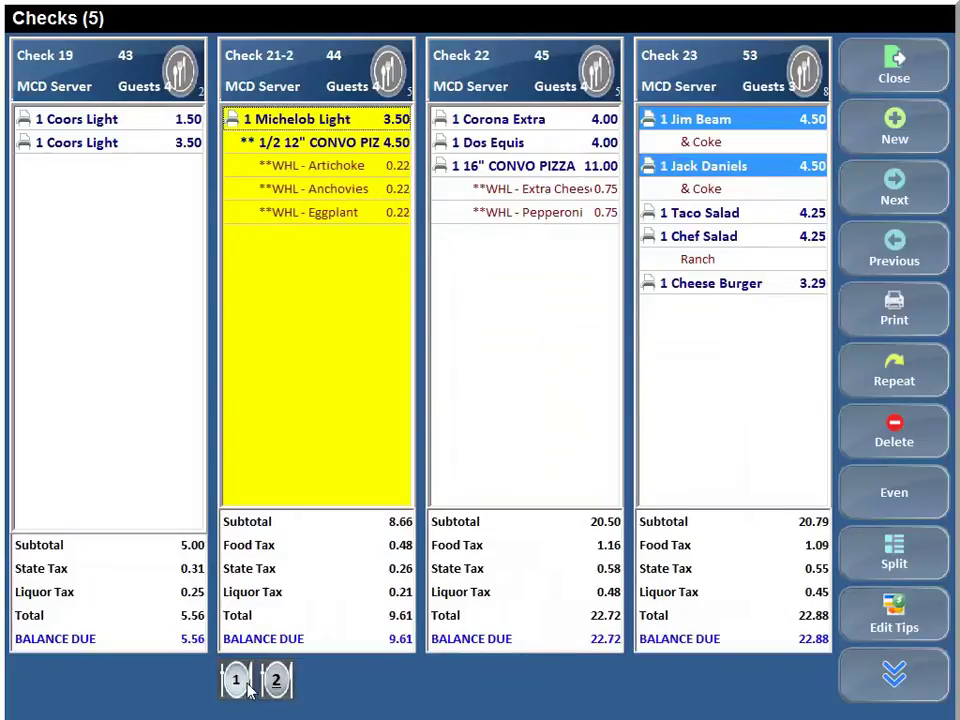
pyautogui.click(246, 686)
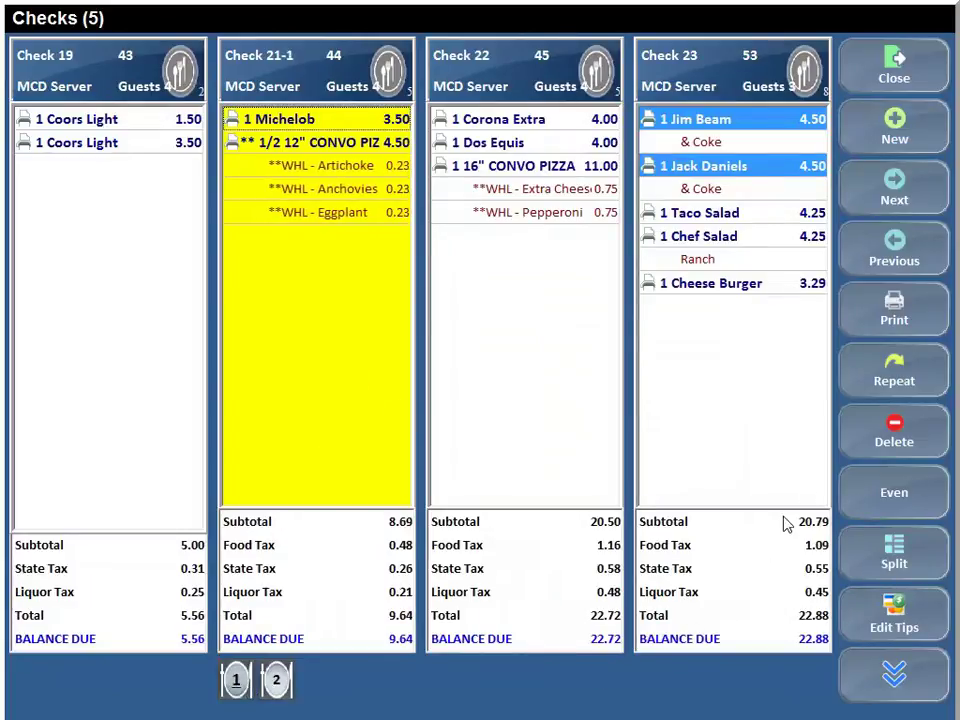
pyautogui.click(914, 326)
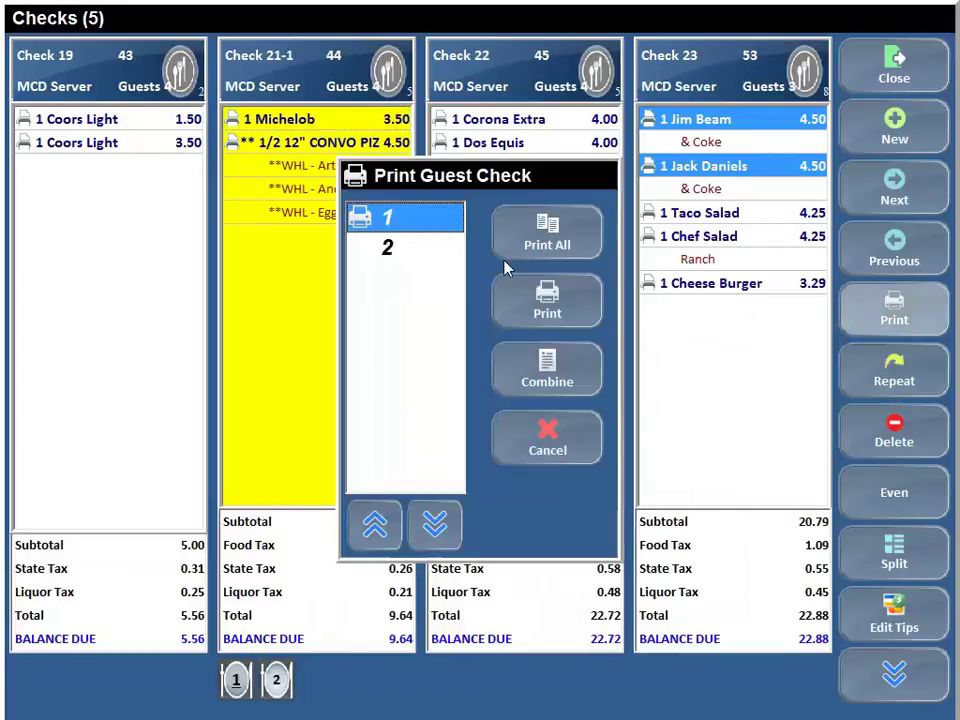
pyautogui.click(538, 450)
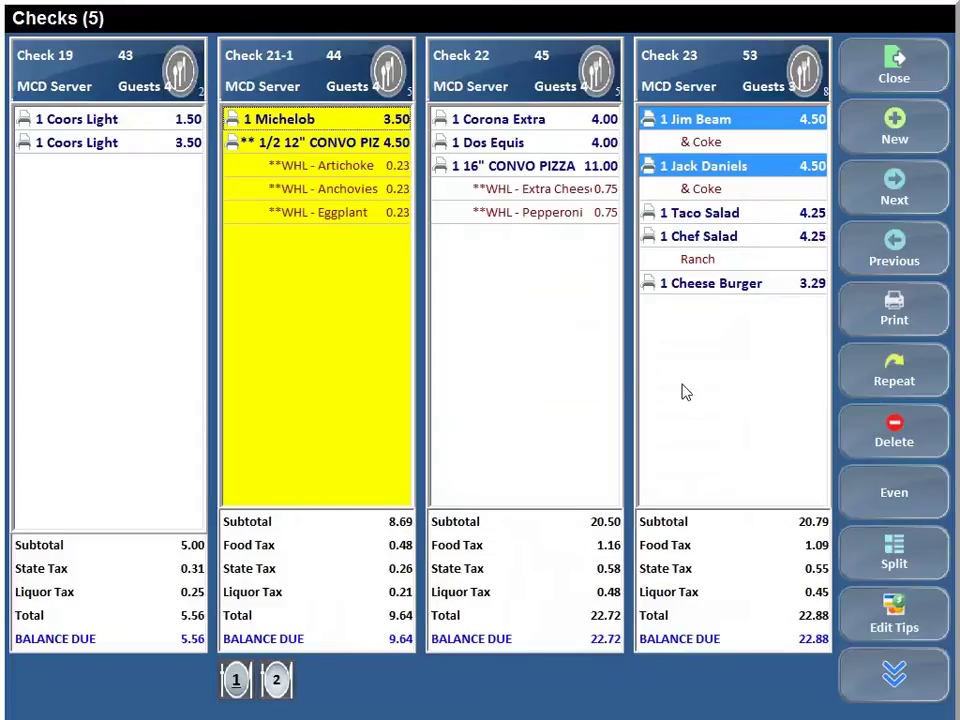
# Look at the tip editor and the additional Functions command in the check overview
pyautogui.click(918, 612)
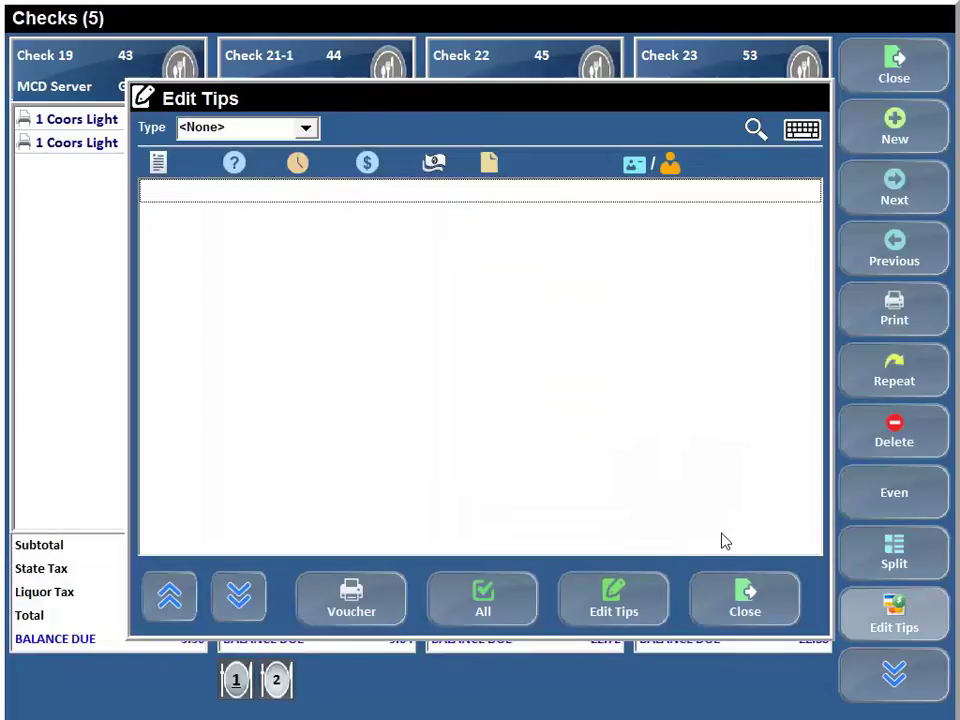
pyautogui.click(747, 600)
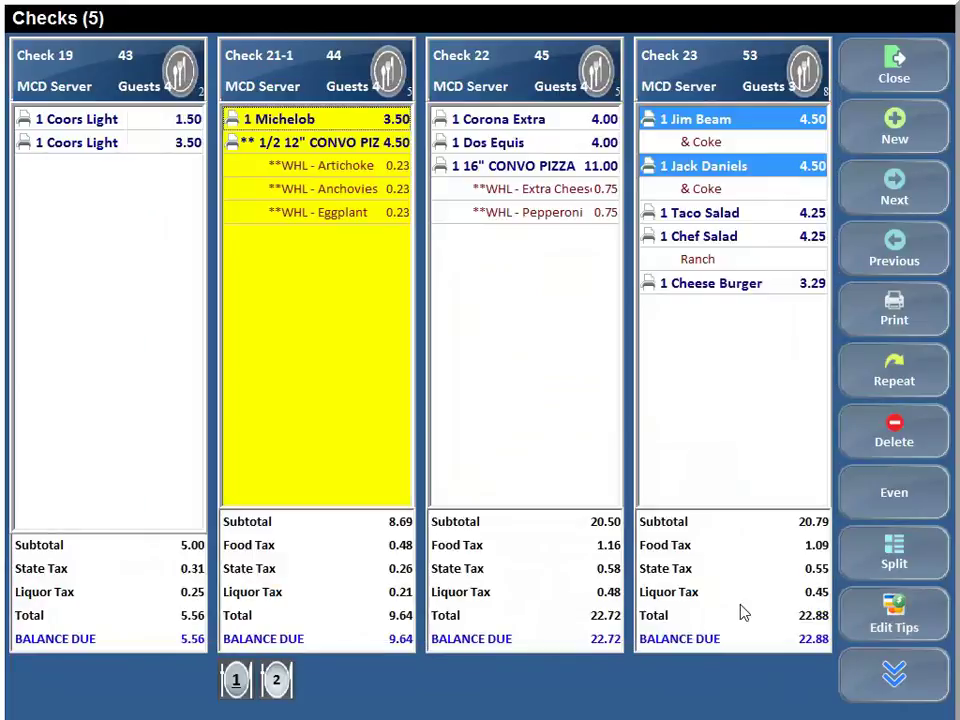
pyautogui.click(893, 673)
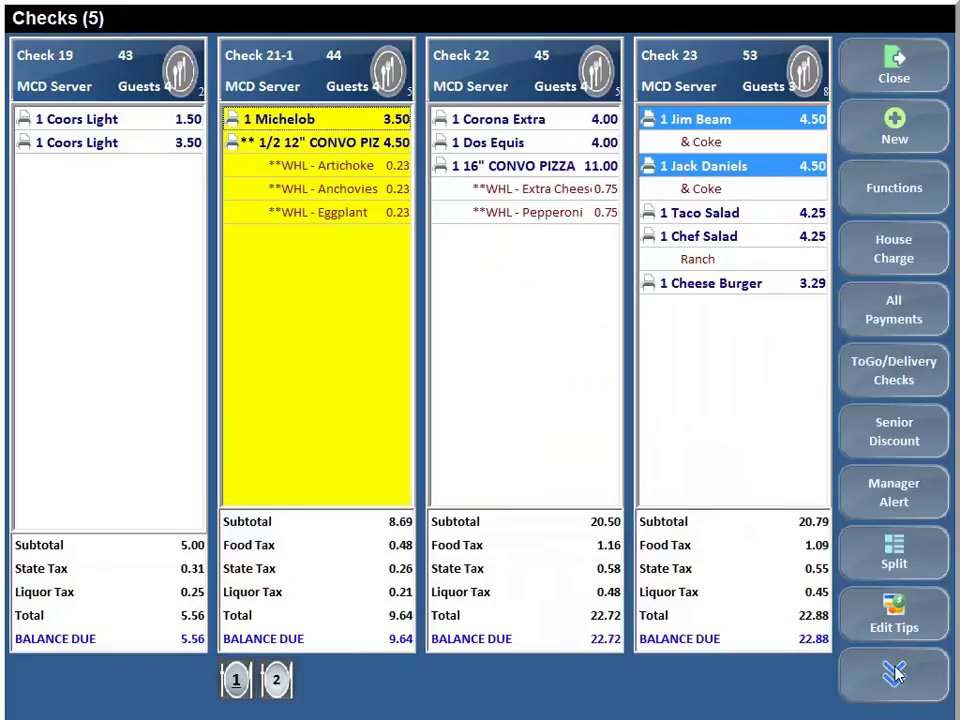
pyautogui.click(880, 194)
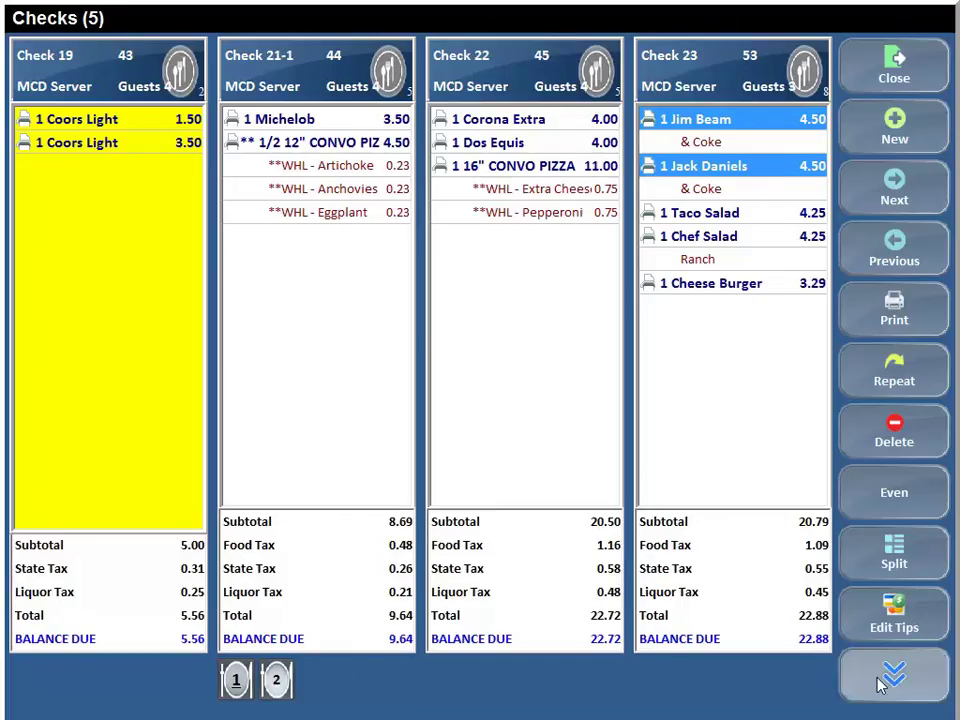
# Try a VISA payment split 2 ways at $11.36 on the check for table 45, cancel it and return to the overview
pyautogui.click(880, 683)
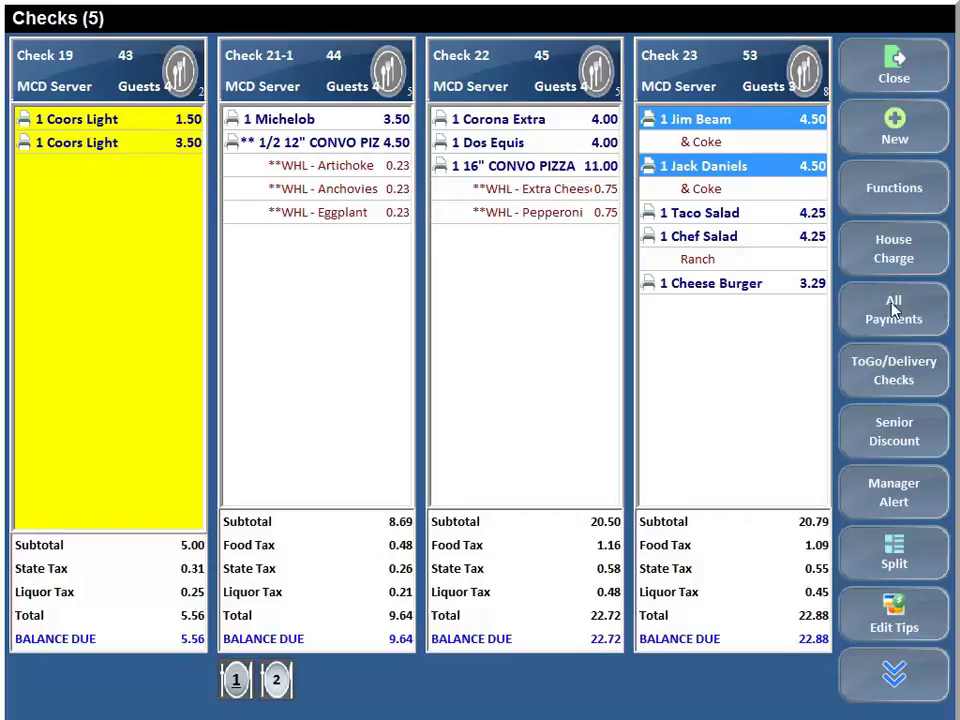
pyautogui.click(322, 330)
pyautogui.click(541, 308)
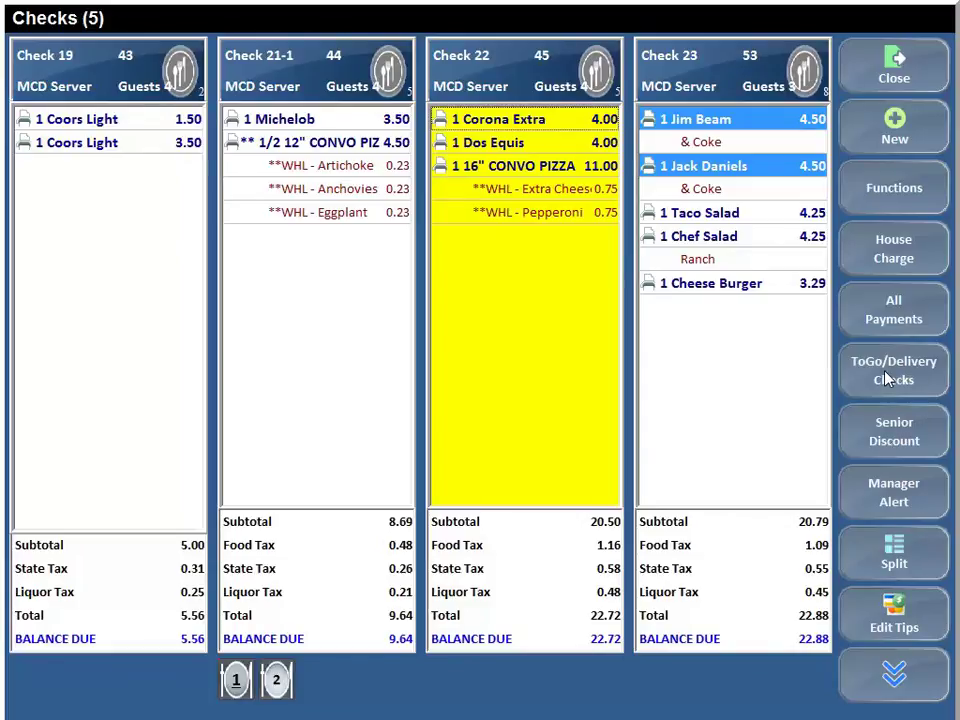
pyautogui.click(897, 320)
pyautogui.click(527, 277)
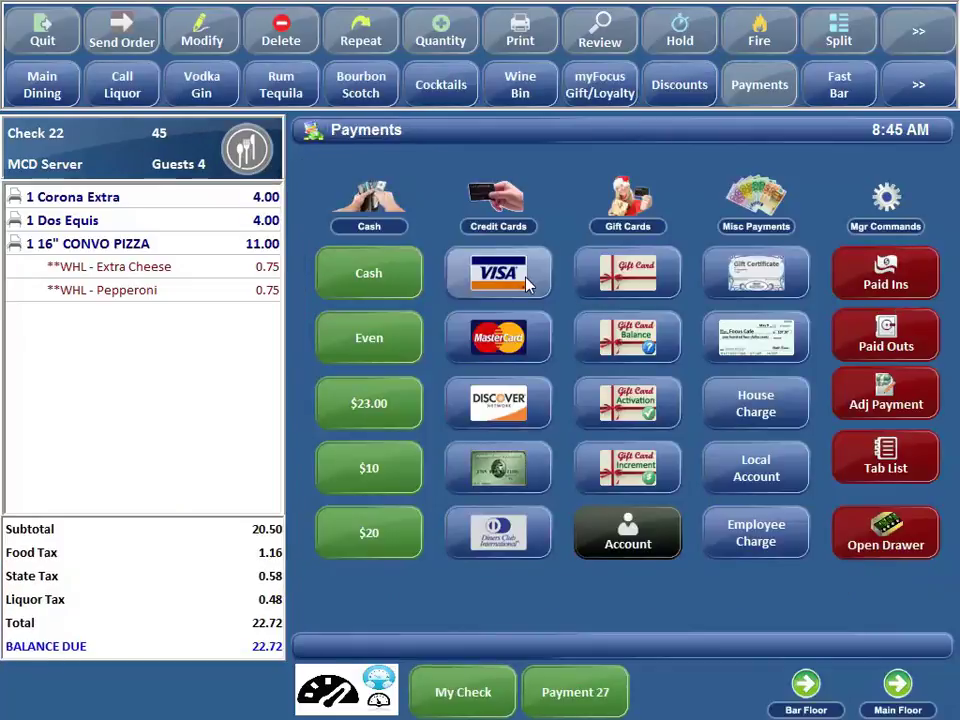
pyautogui.click(304, 198)
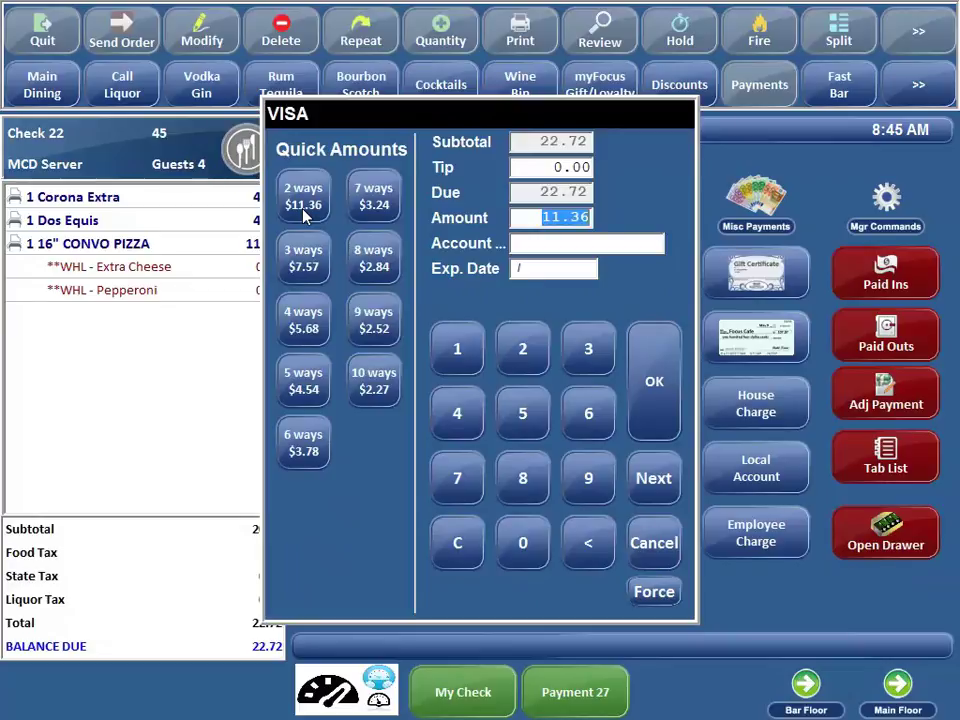
pyautogui.click(658, 546)
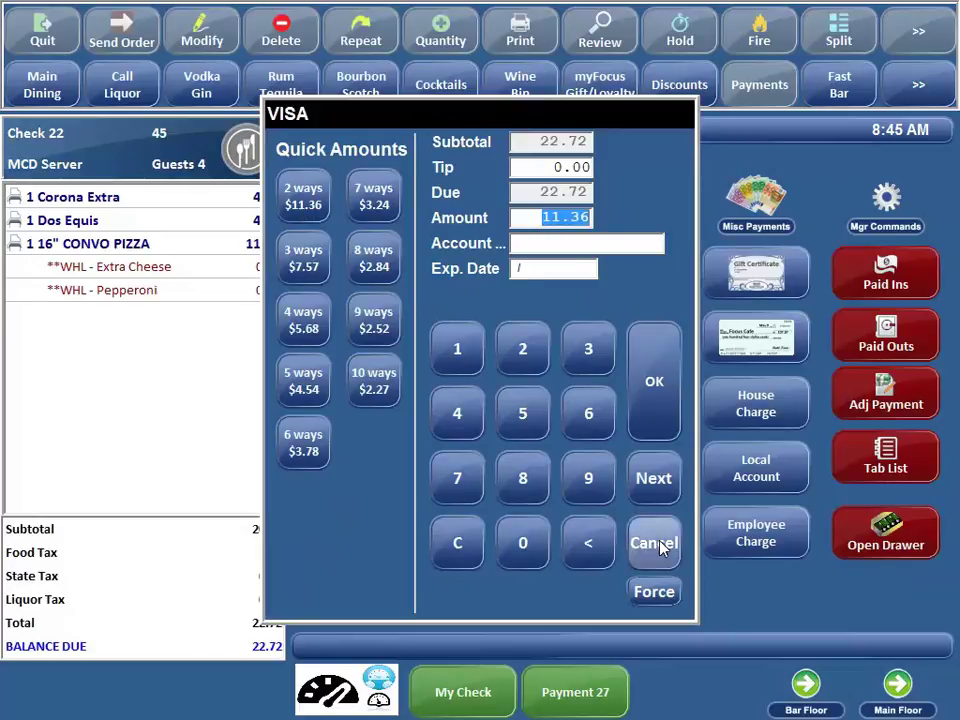
pyautogui.click(349, 704)
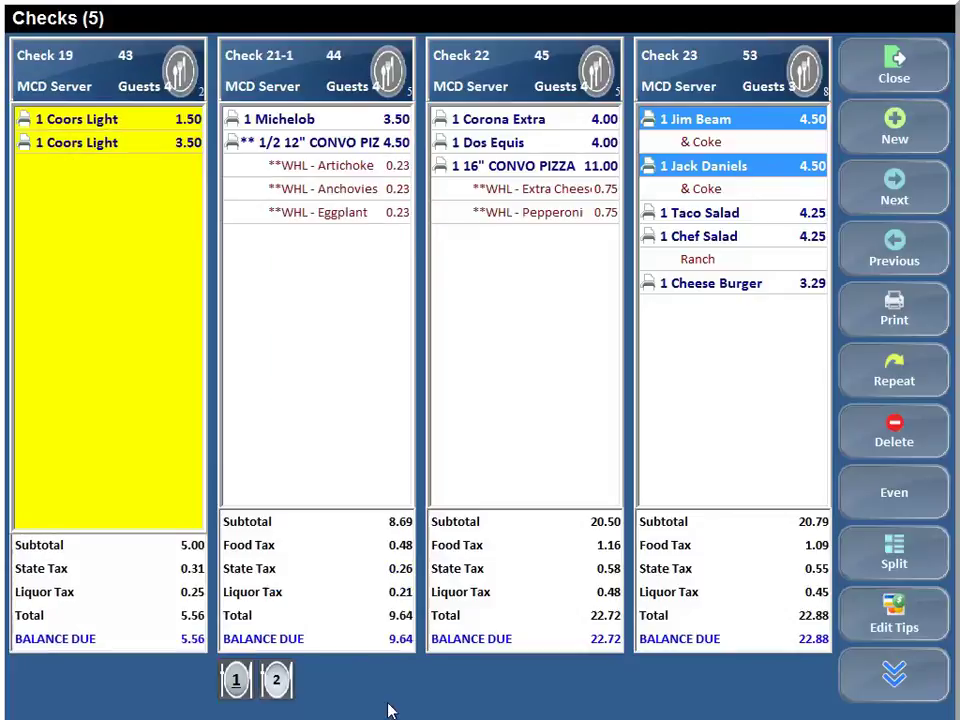
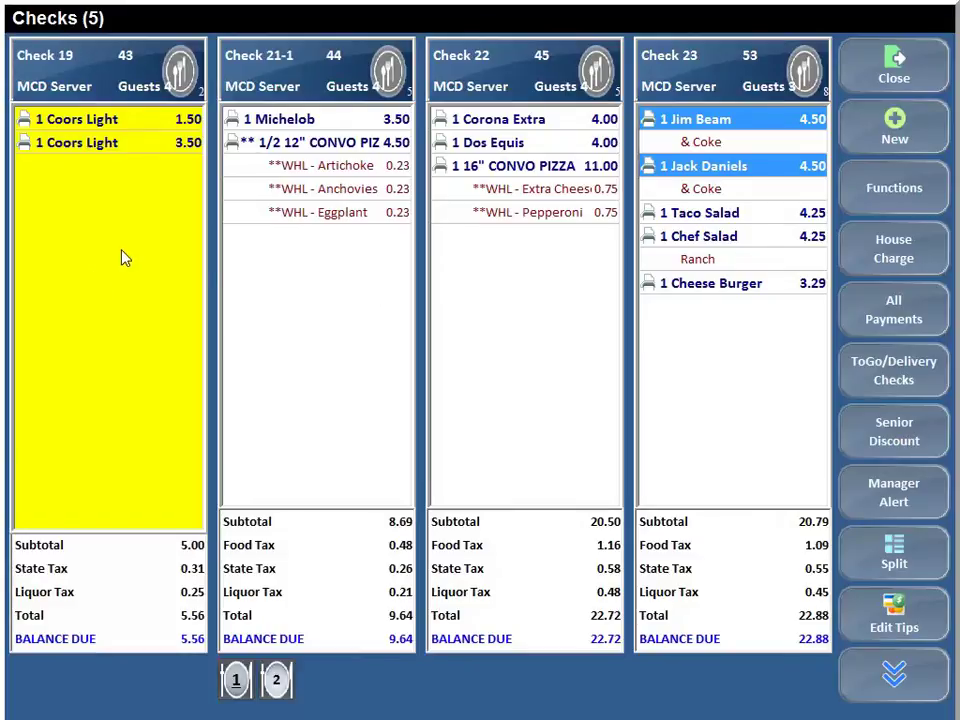
# Apply the Senior Discount to the check for table 45 and reselect that check
pyautogui.click(535, 314)
pyautogui.click(888, 430)
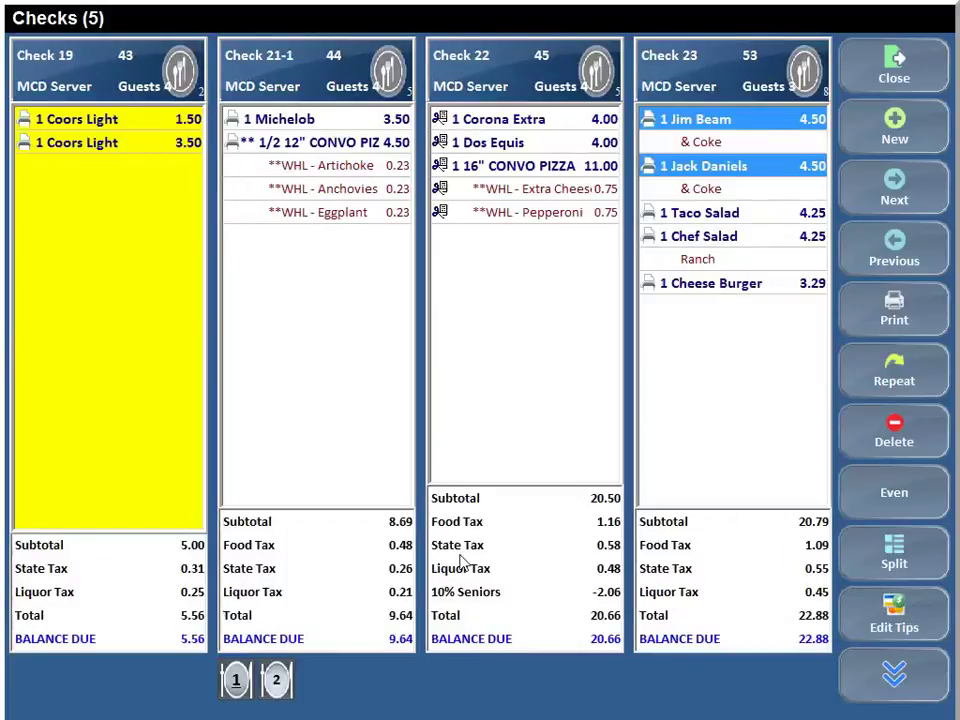
pyautogui.click(501, 461)
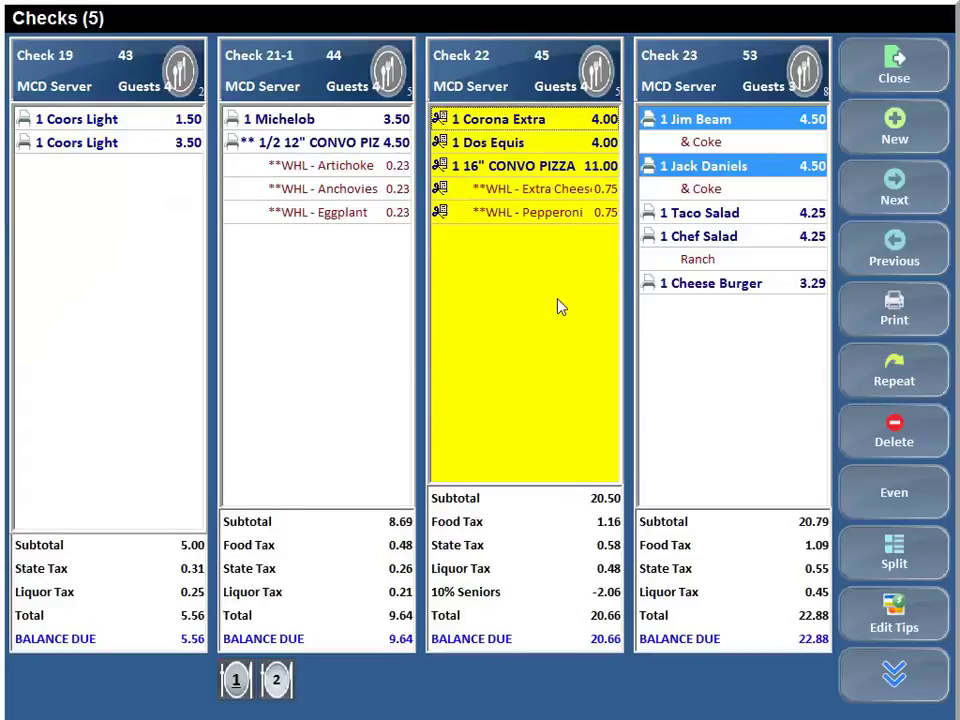
pyautogui.click(888, 668)
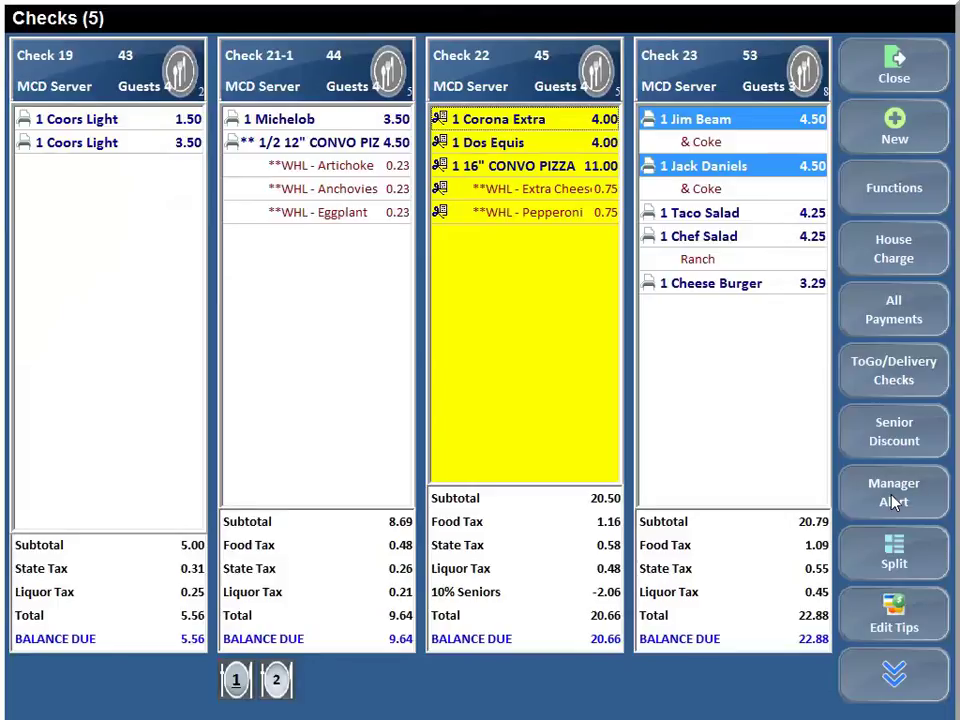
pyautogui.click(895, 675)
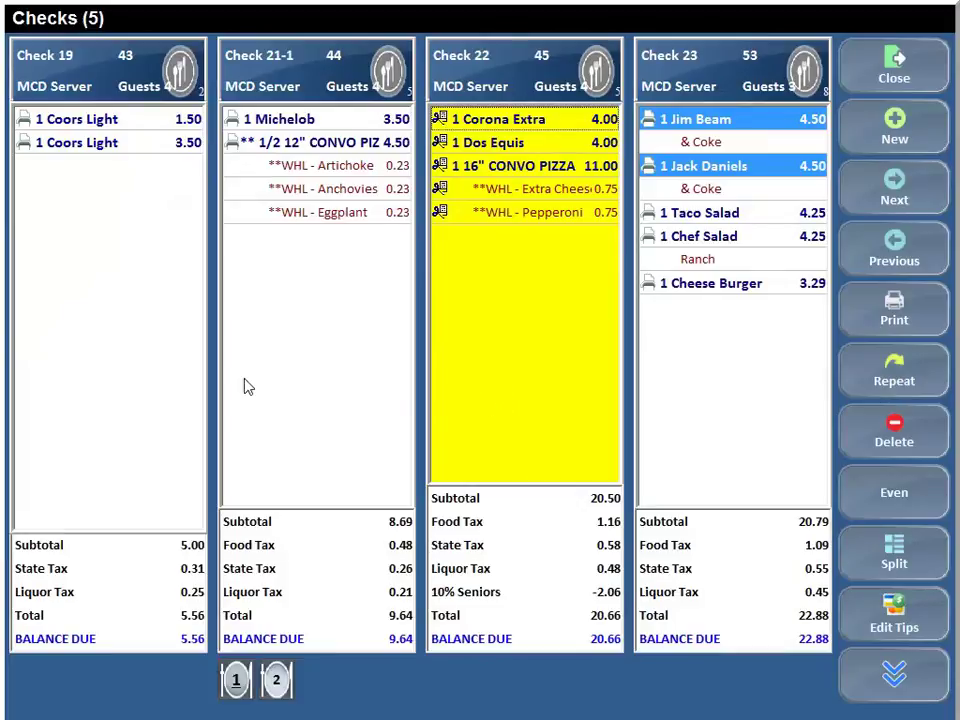
# Select both Coors Light items on the check for table 43 and repeat them
pyautogui.click(85, 288)
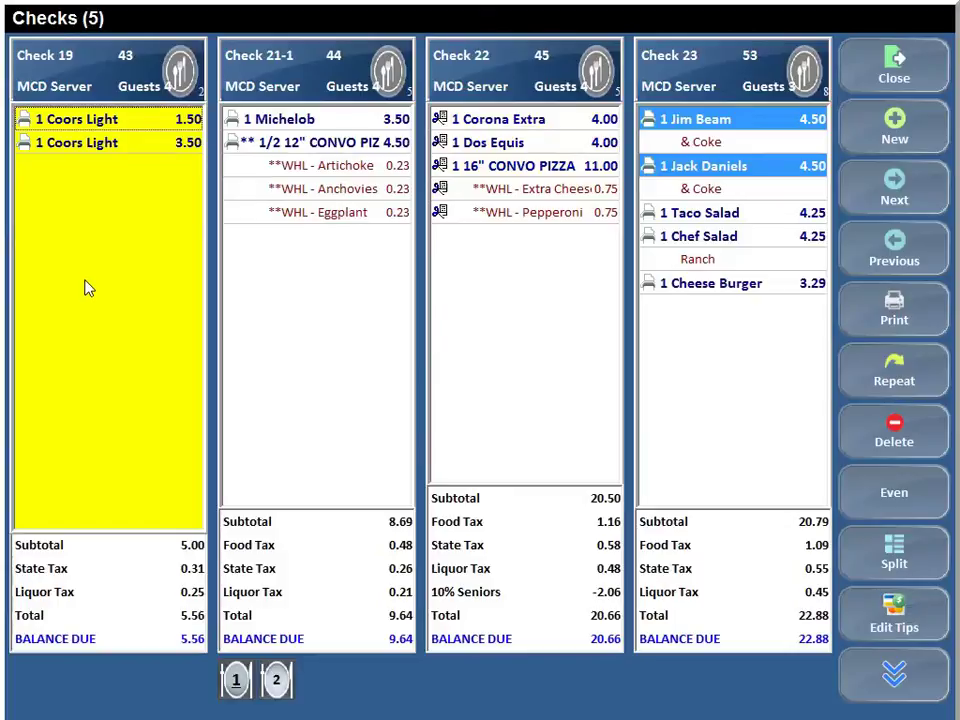
pyautogui.click(94, 119)
pyautogui.click(94, 142)
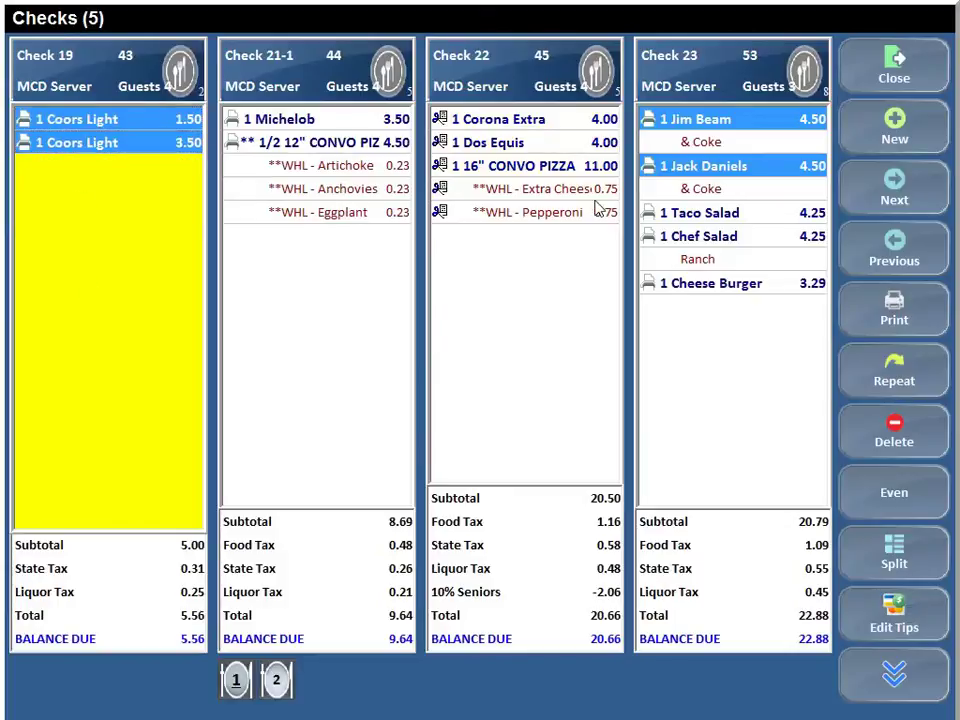
pyautogui.click(912, 378)
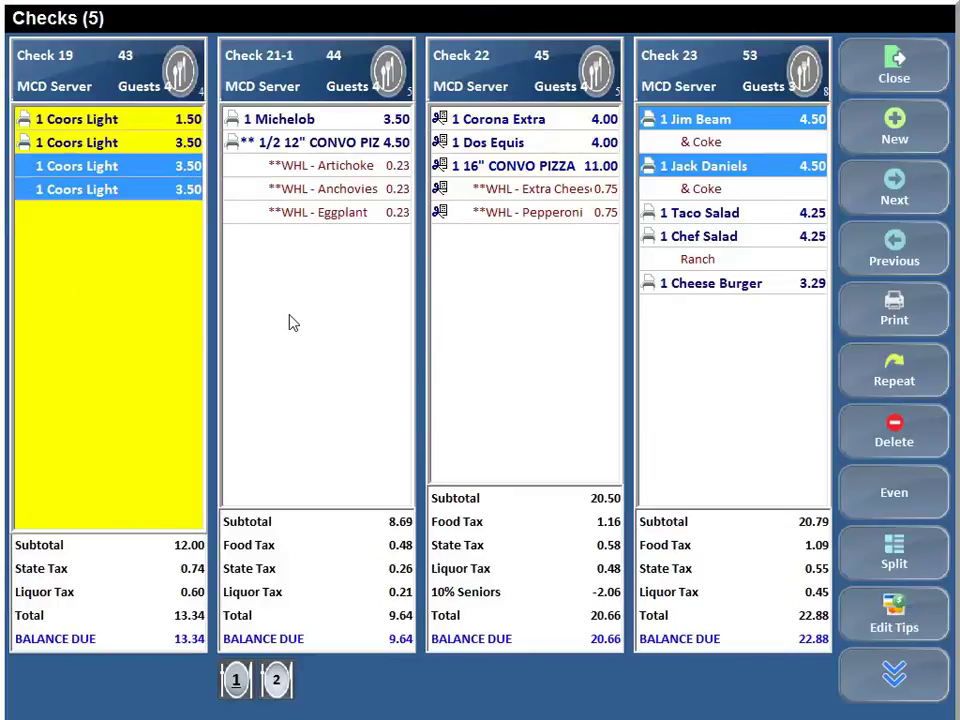
# Close out both split checks for table 44 with even payments and select the check for table 45
pyautogui.click(276, 365)
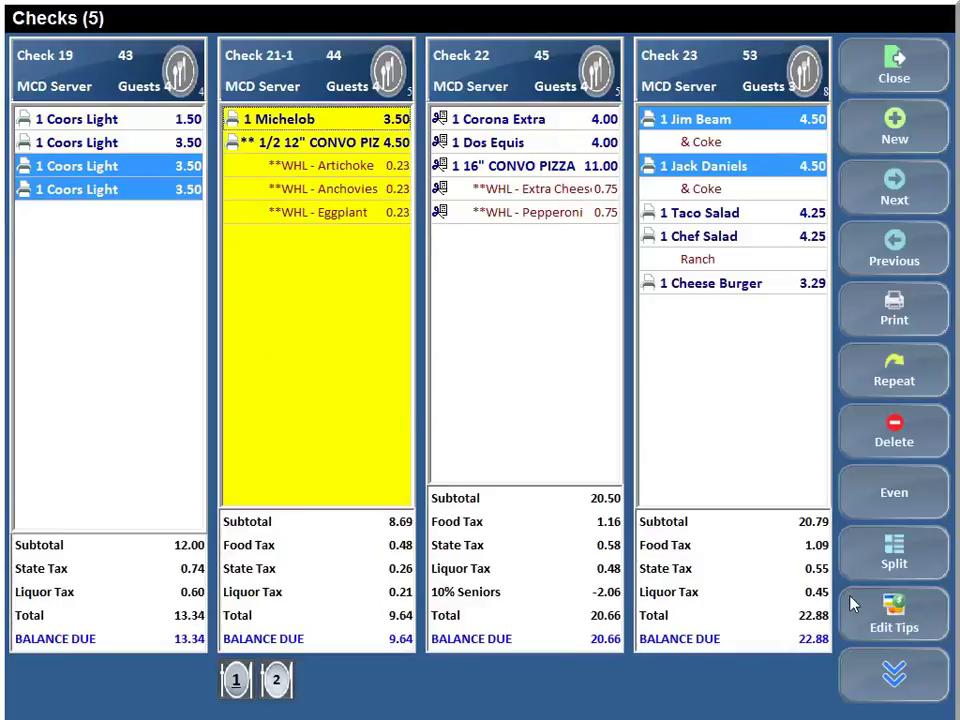
pyautogui.click(909, 510)
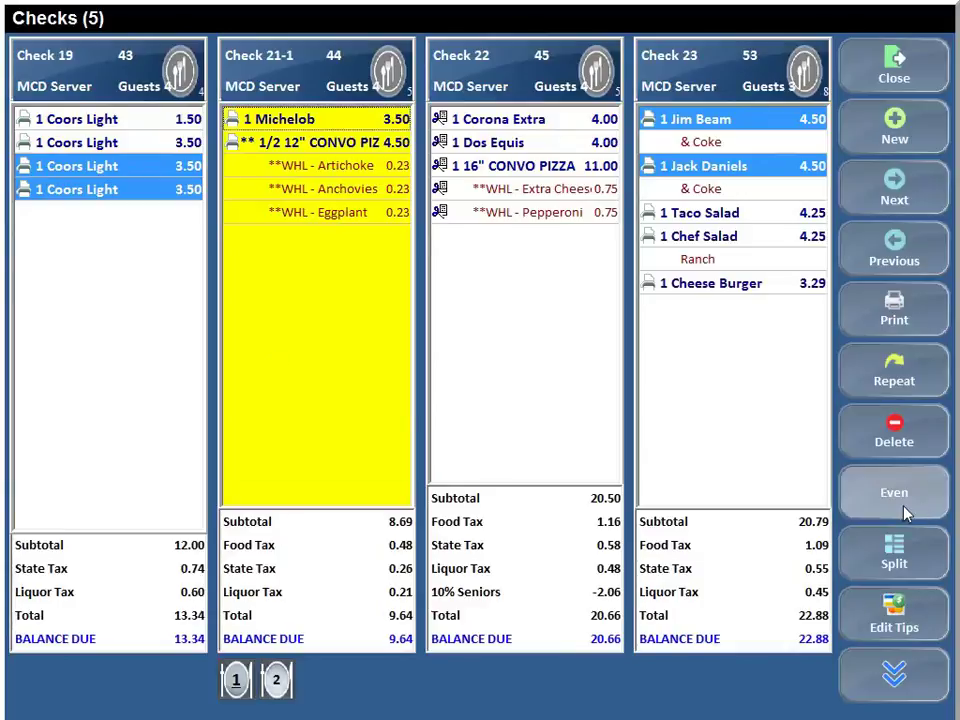
pyautogui.click(278, 682)
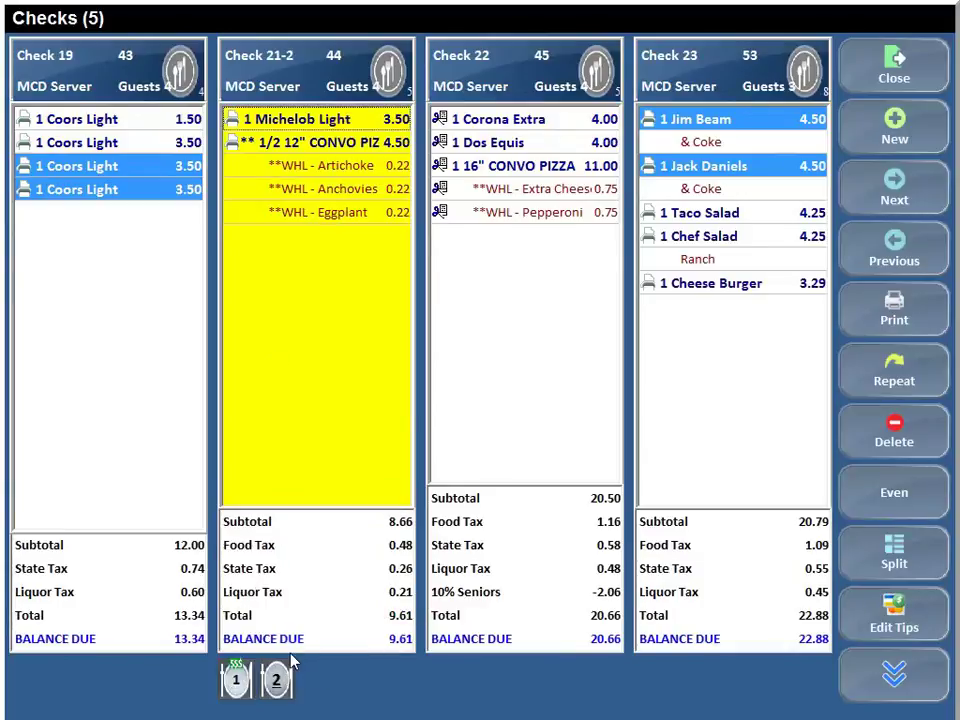
pyautogui.click(894, 500)
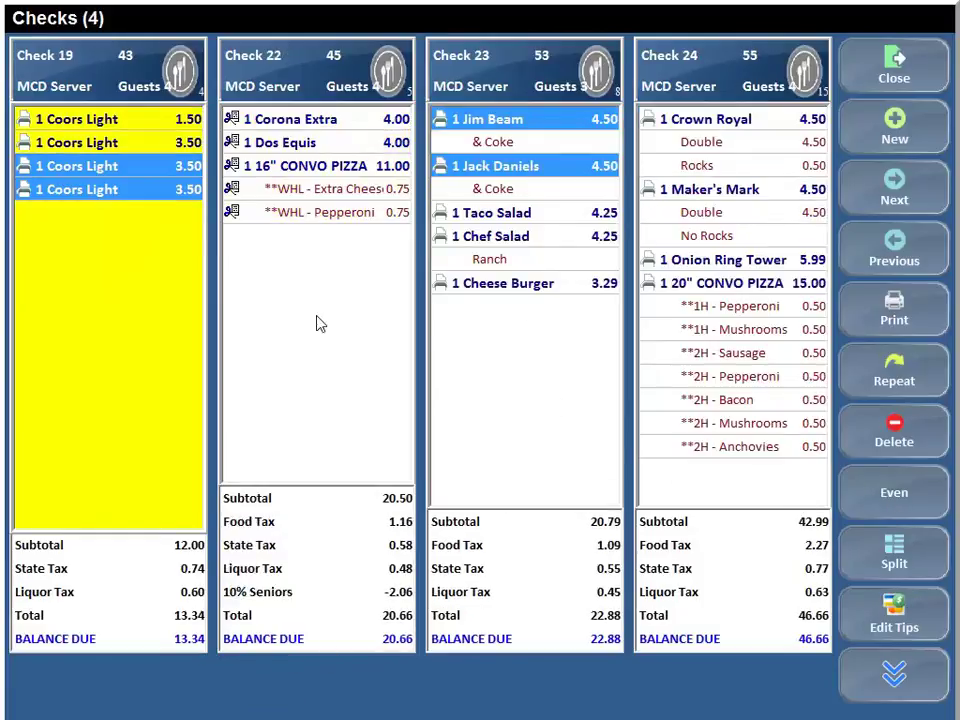
pyautogui.click(333, 353)
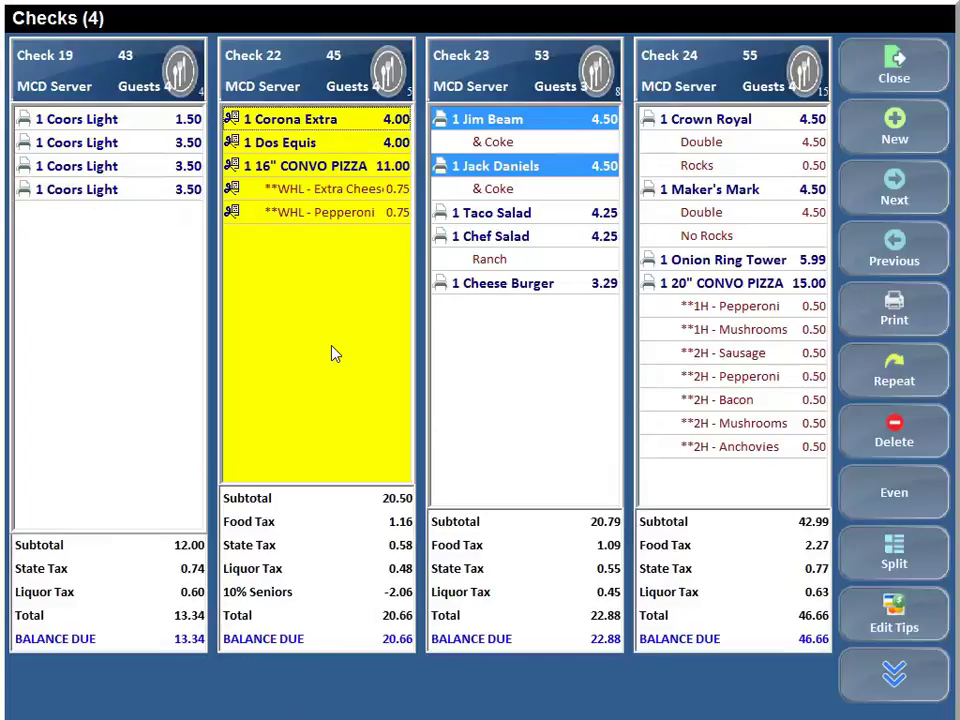
# Print the check for table 45, then add an Onion Ring Tower to the check for table 53 and send the order
pyautogui.click(894, 312)
pyautogui.click(517, 68)
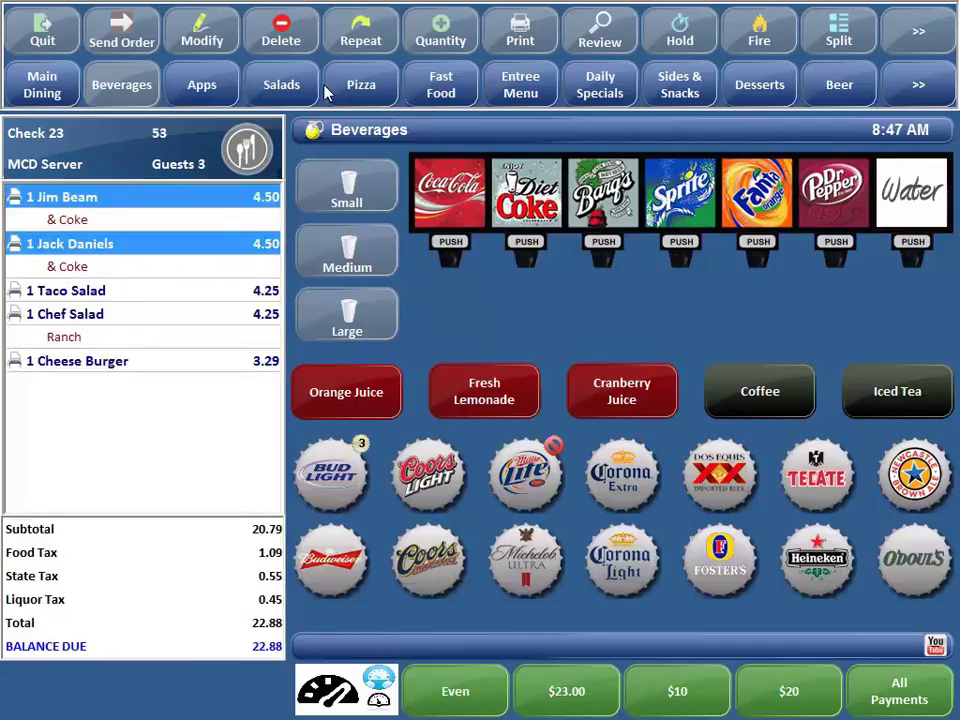
pyautogui.click(206, 88)
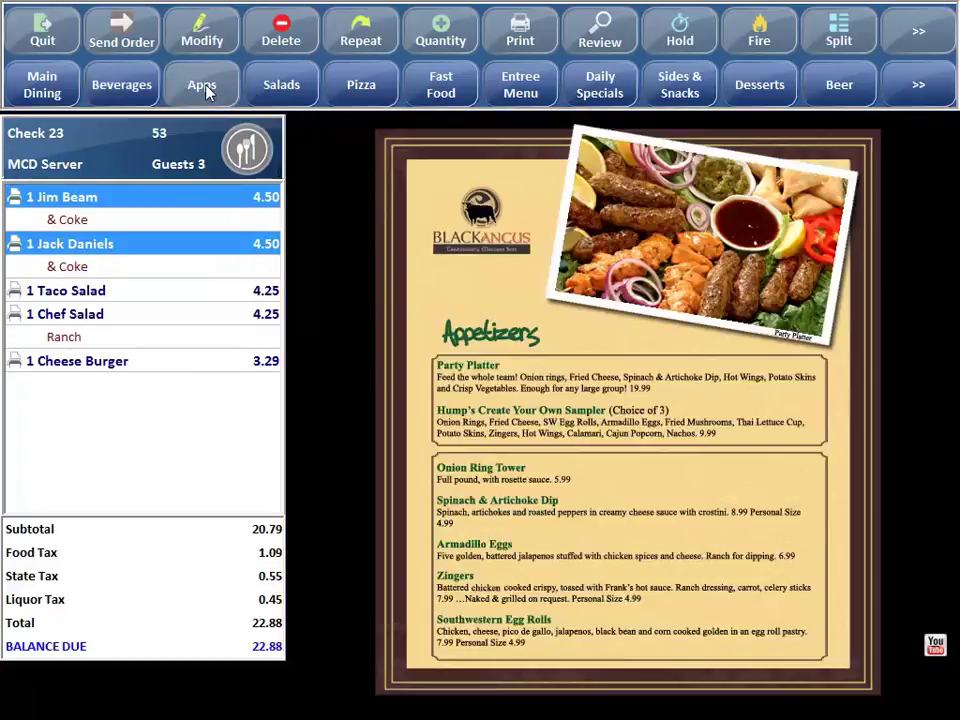
pyautogui.click(480, 470)
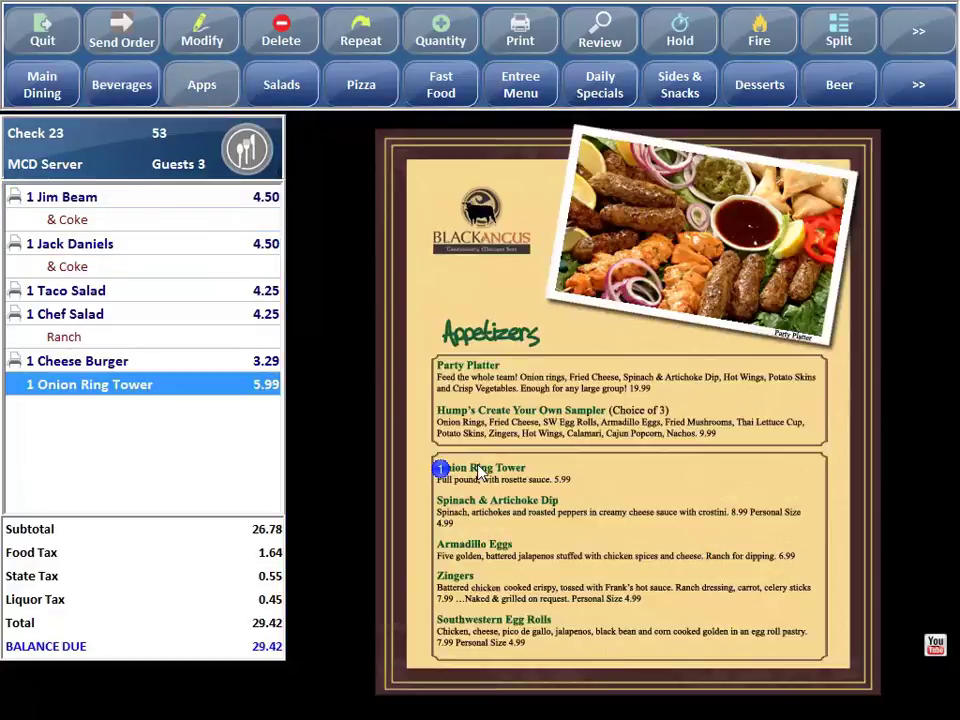
pyautogui.click(148, 34)
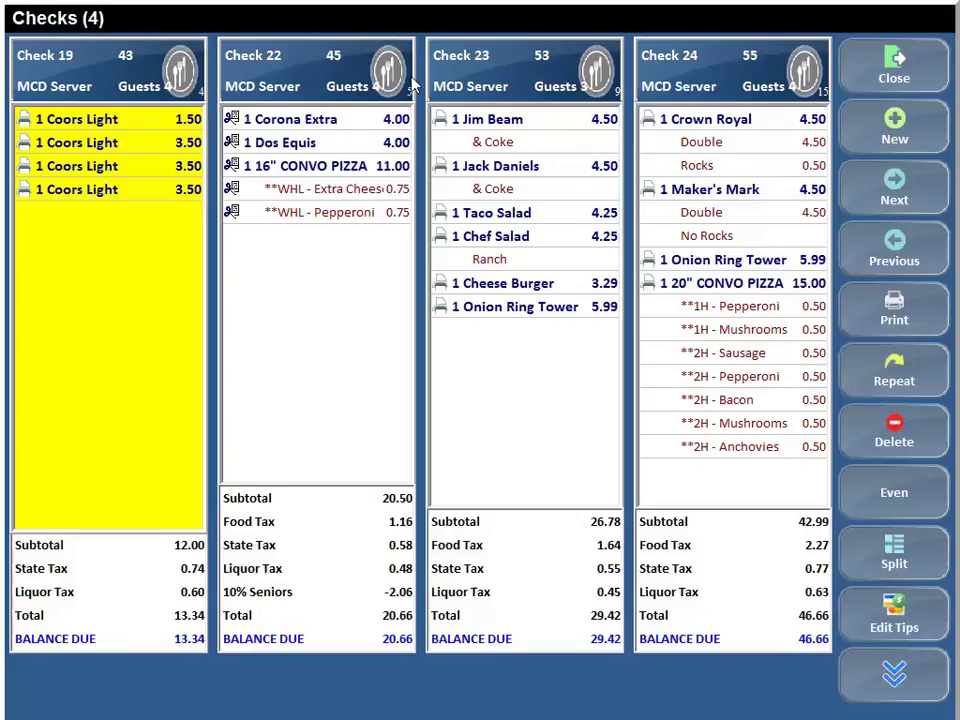
# Start splitting the check for table 55 and move the Maker's Mark to Seat 2
pyautogui.click(751, 196)
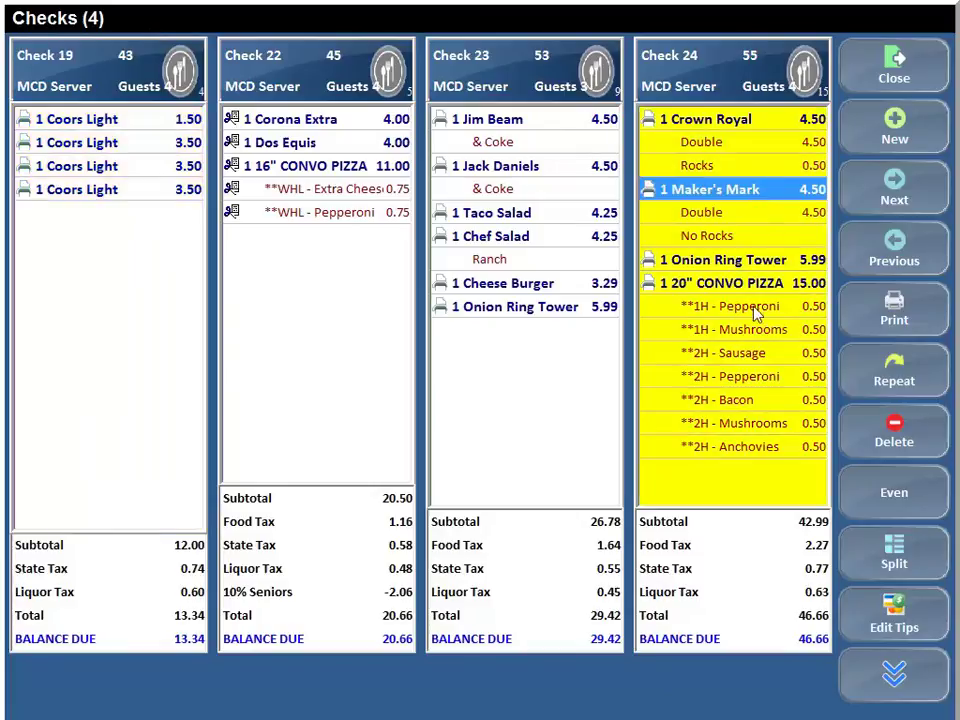
pyautogui.click(894, 558)
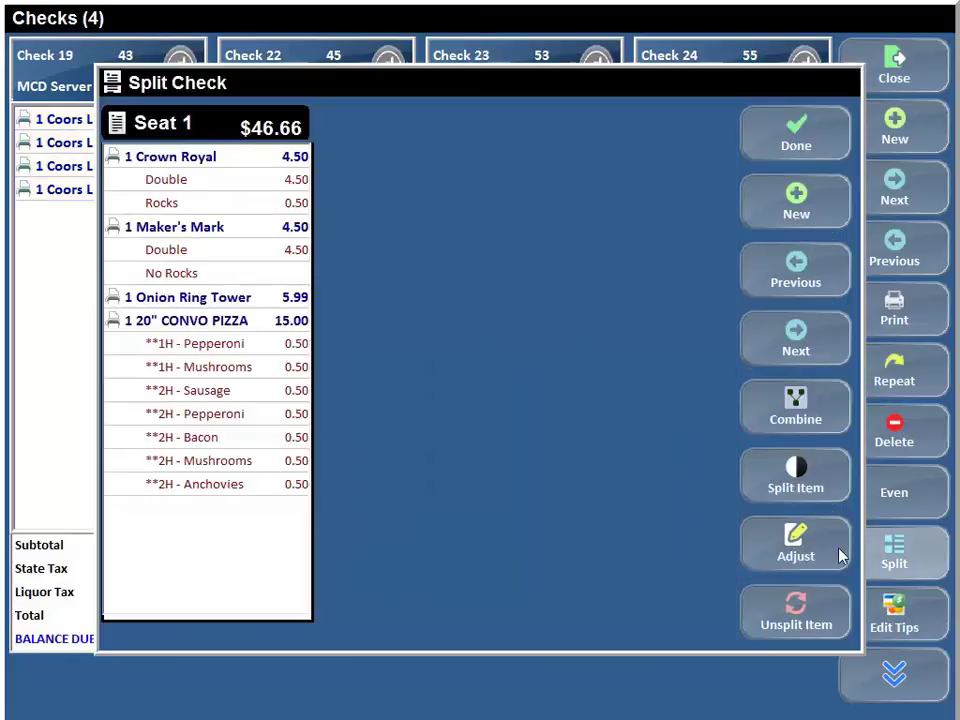
pyautogui.click(236, 238)
pyautogui.click(377, 221)
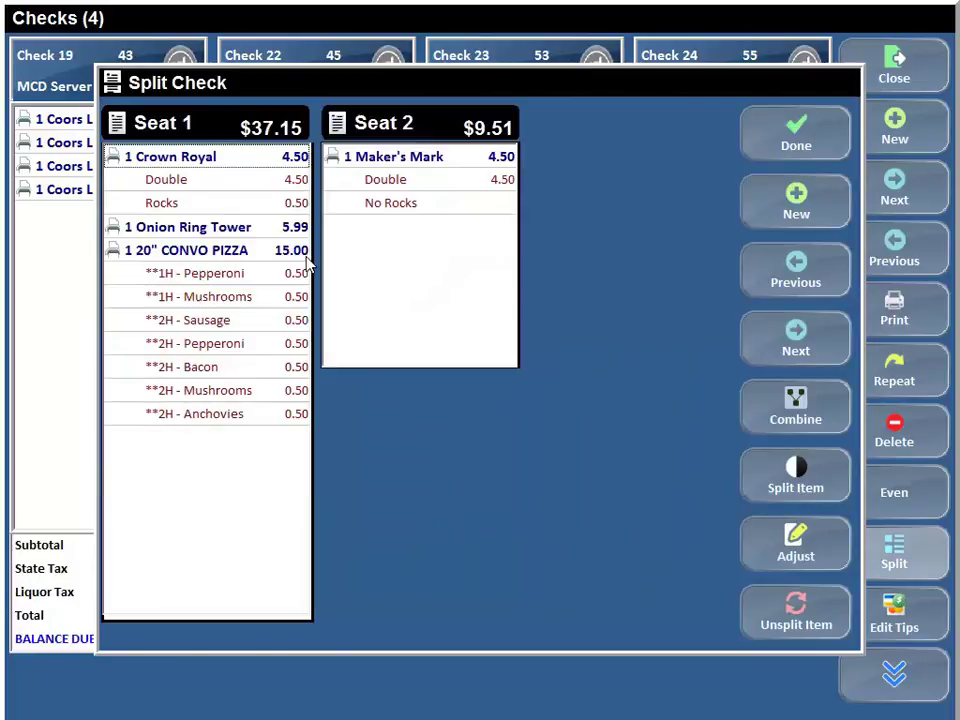
# Split the 20" CONVO PIZZA into two halves and move one half to Seat 2
pyautogui.click(252, 252)
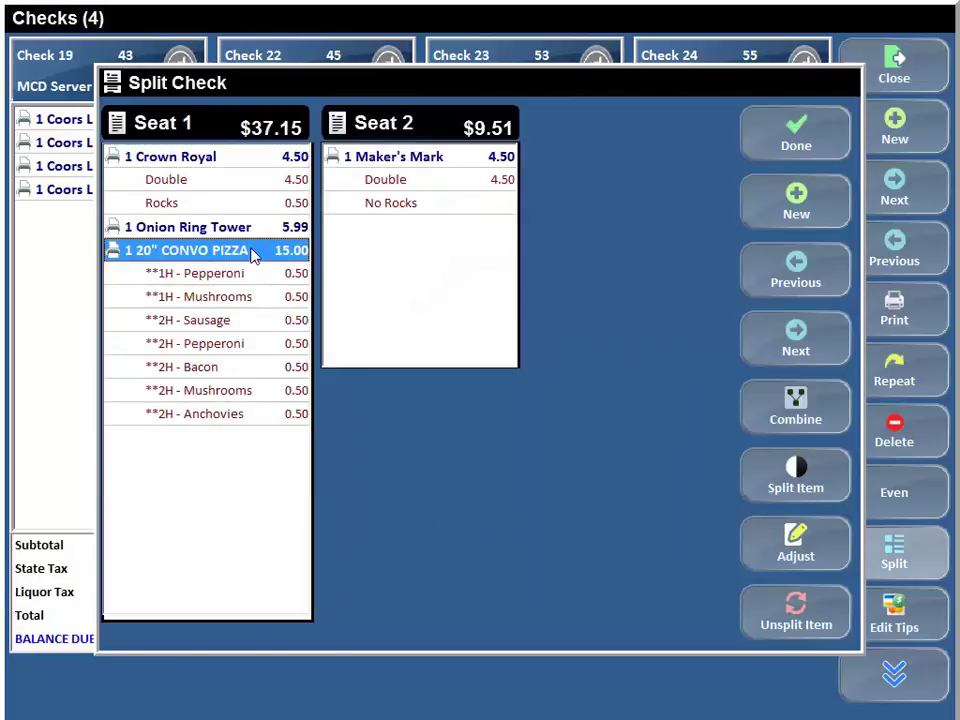
pyautogui.click(800, 478)
pyautogui.click(578, 330)
pyautogui.click(246, 252)
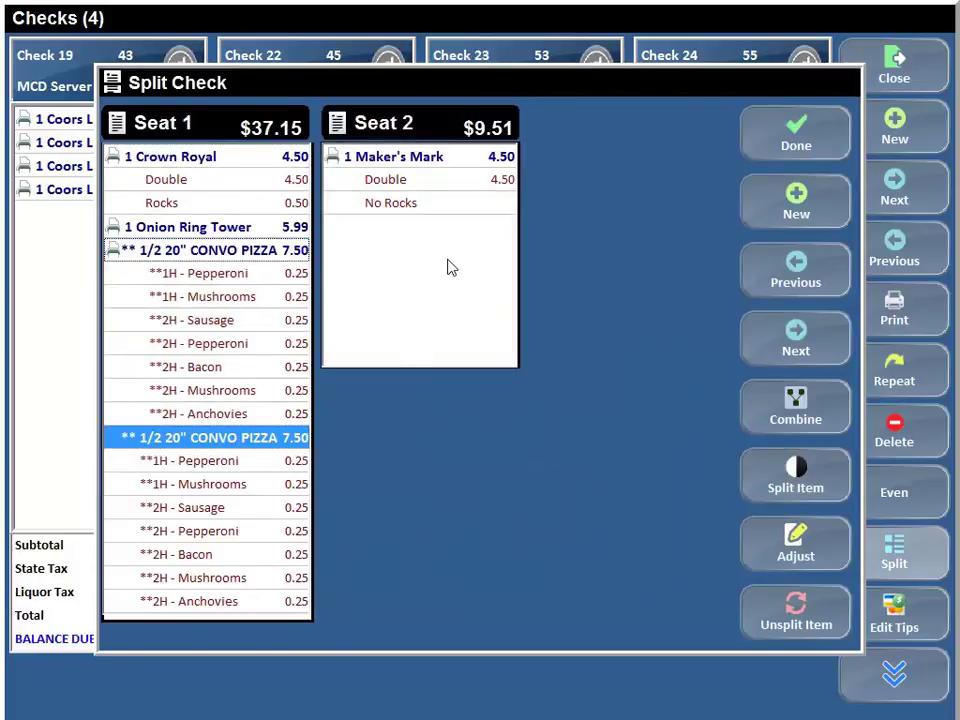
pyautogui.click(446, 265)
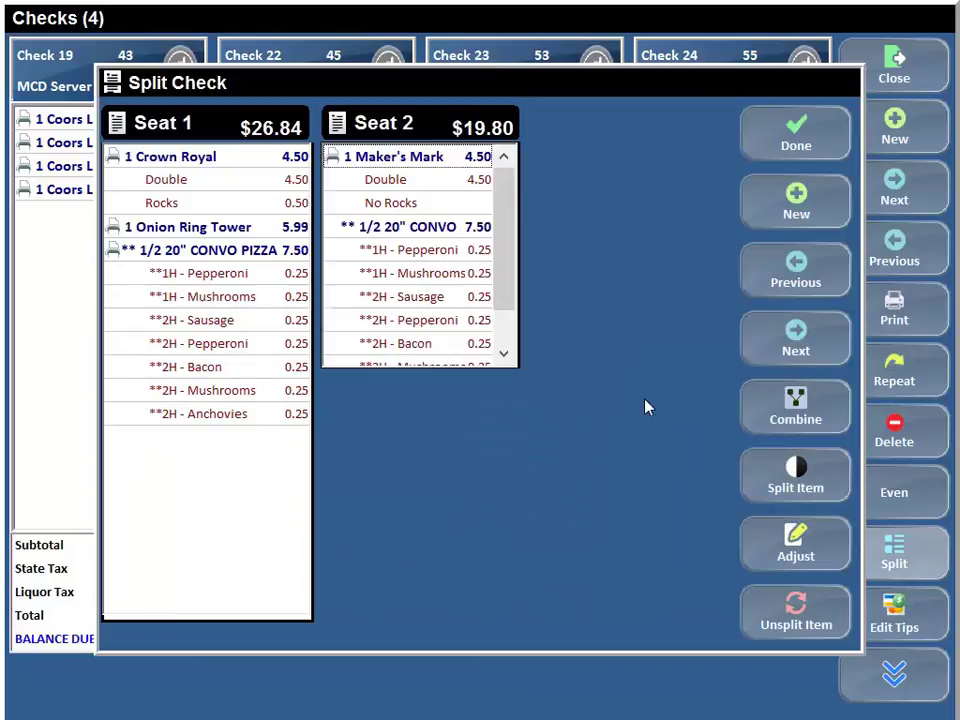
# Finish splitting the check for table 55 and print all of its guest checks
pyautogui.click(784, 141)
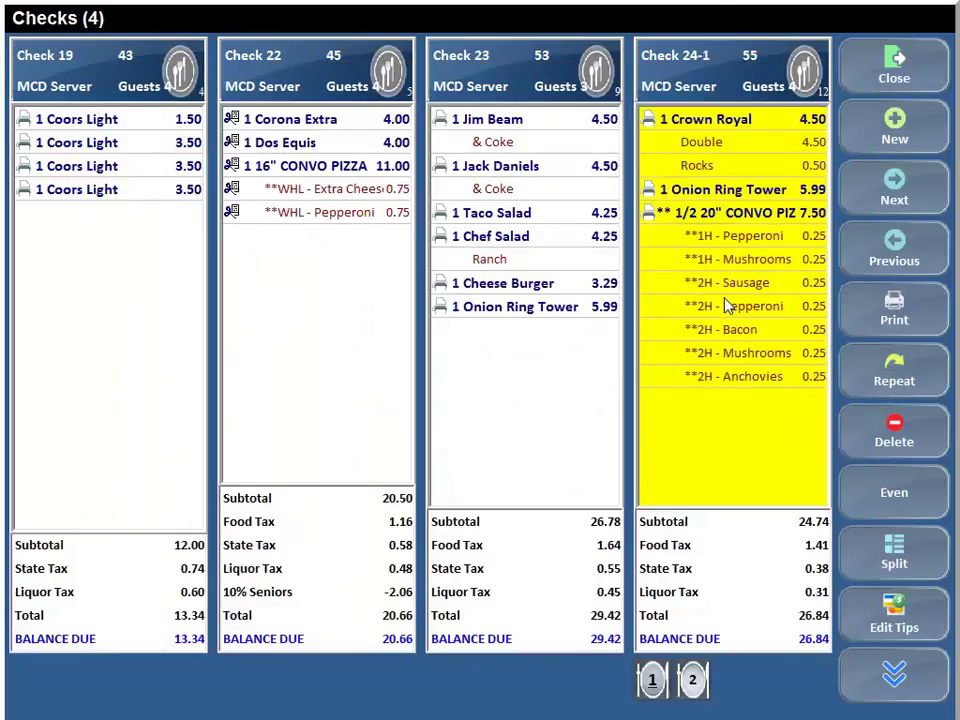
pyautogui.click(866, 307)
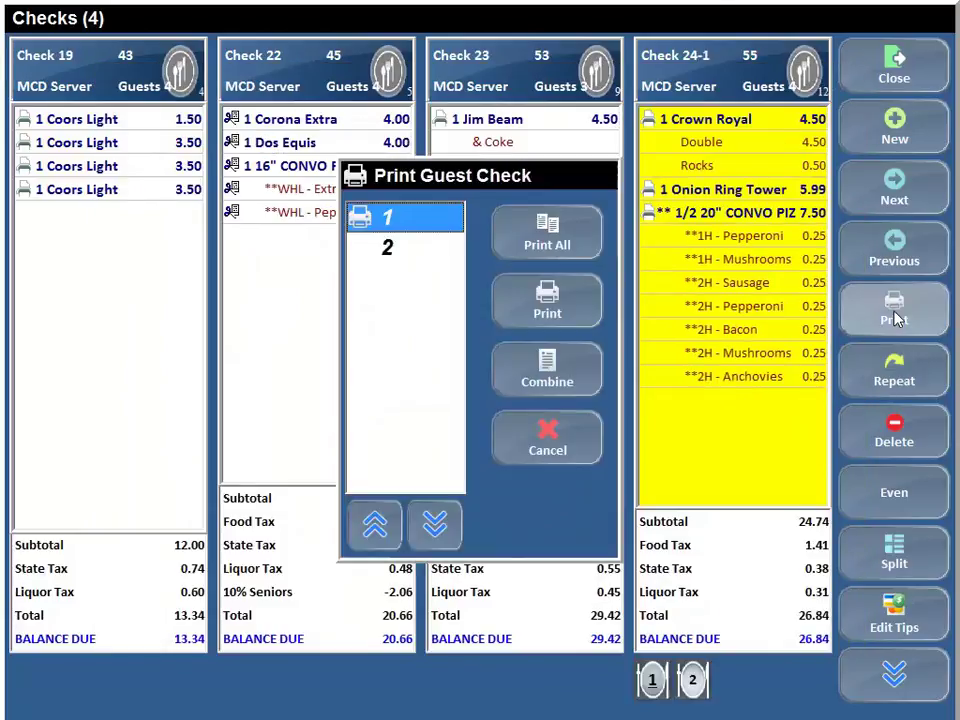
pyautogui.click(551, 232)
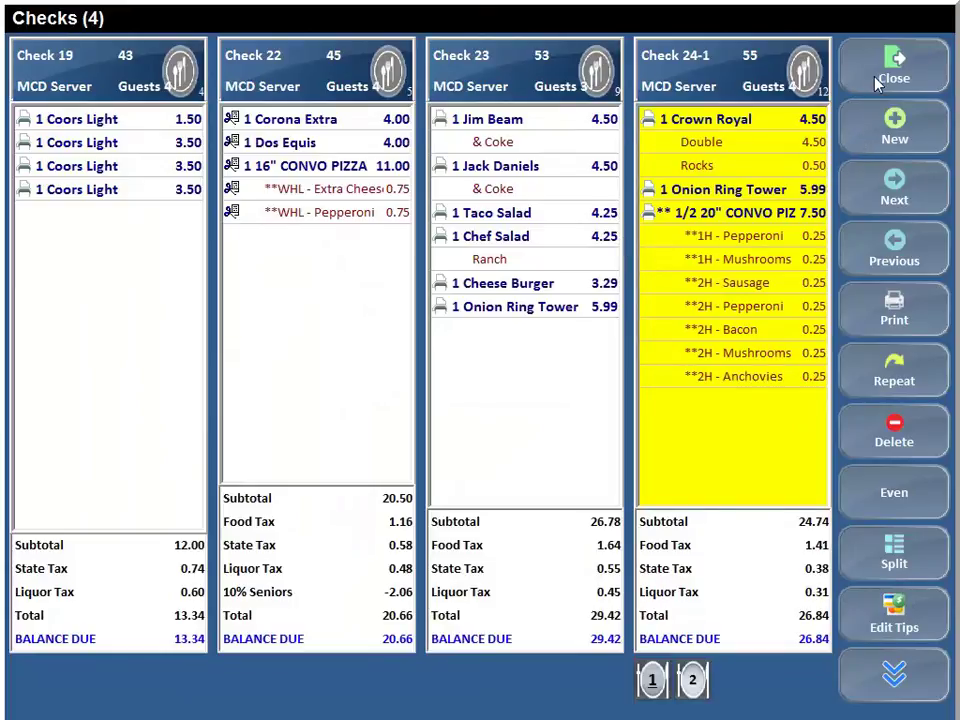
# Leave the checks overview, quit order entry and open the manager Setup by entering the access code
pyautogui.click(657, 62)
pyautogui.click(42, 32)
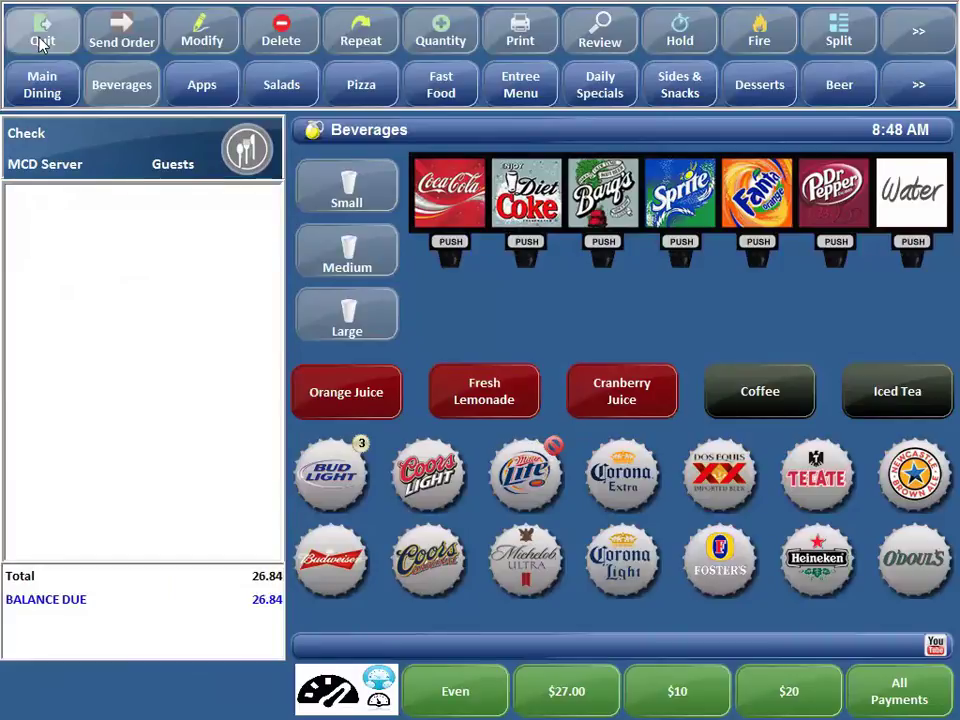
pyautogui.click(804, 568)
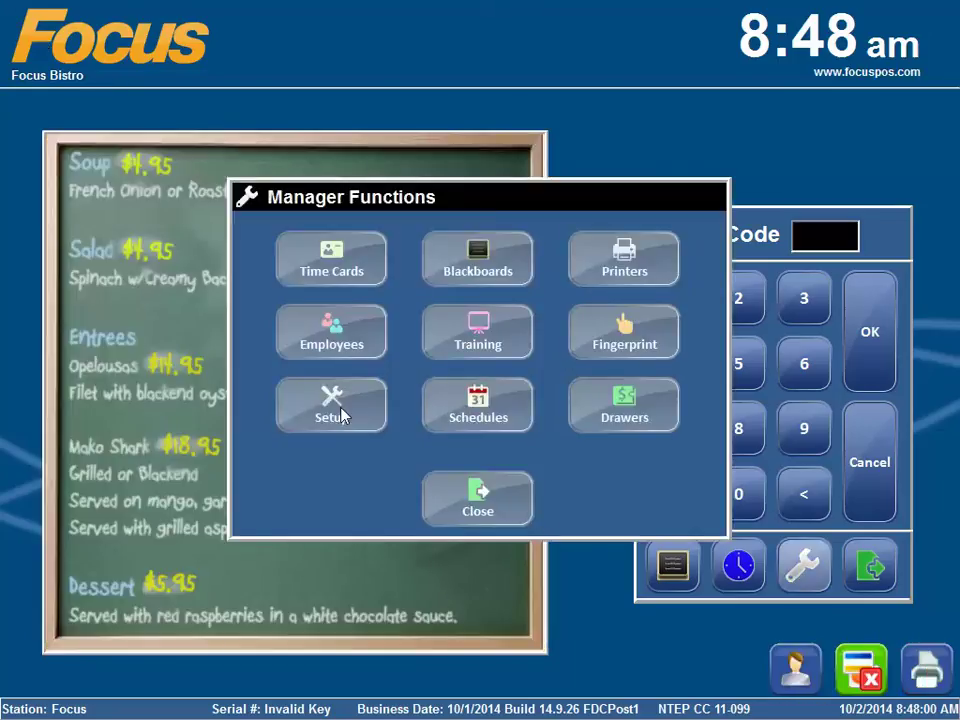
pyautogui.click(340, 410)
pyautogui.click(385, 295)
pyautogui.click(590, 352)
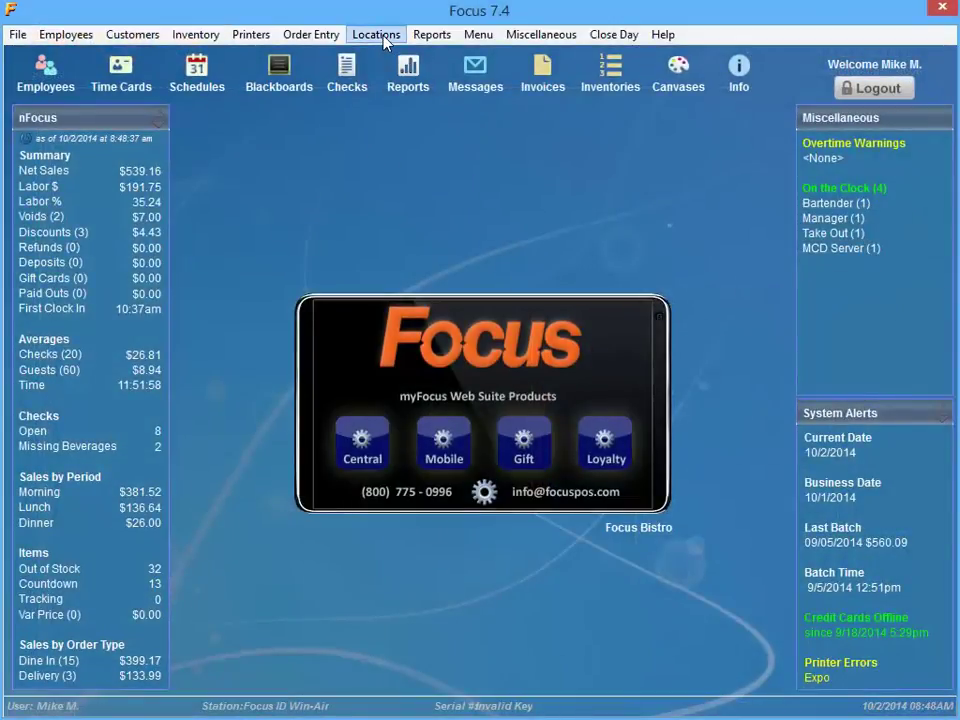
# Open the Locations settings and examine the Multi-Check Dashboard commands for Restaurant, Bar, Cashier and To Go
pyautogui.click(370, 36)
pyautogui.click(343, 57)
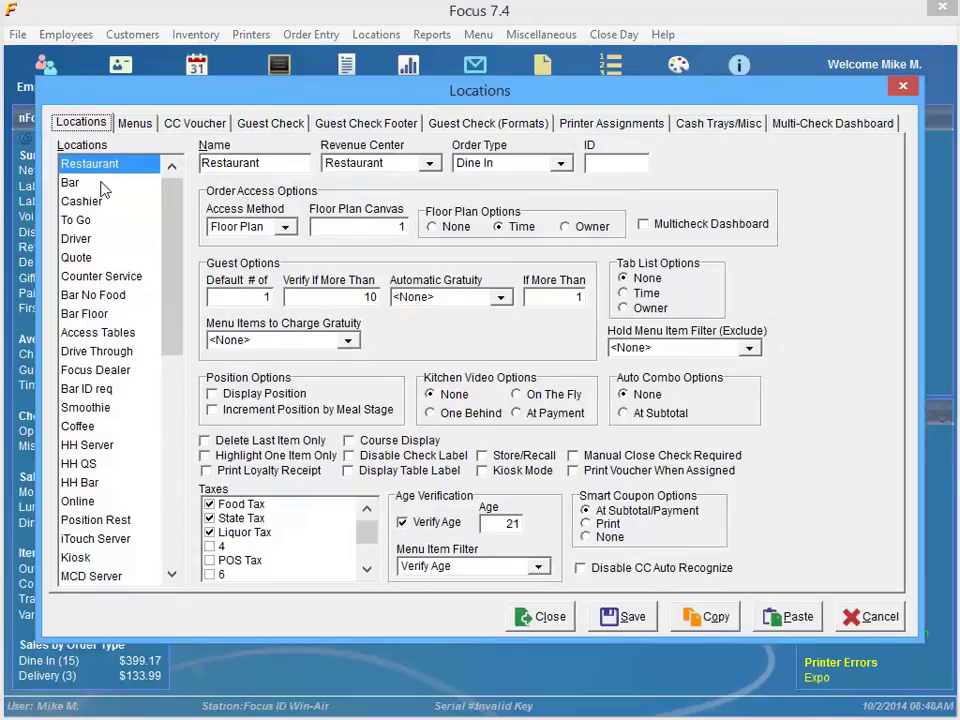
pyautogui.click(821, 122)
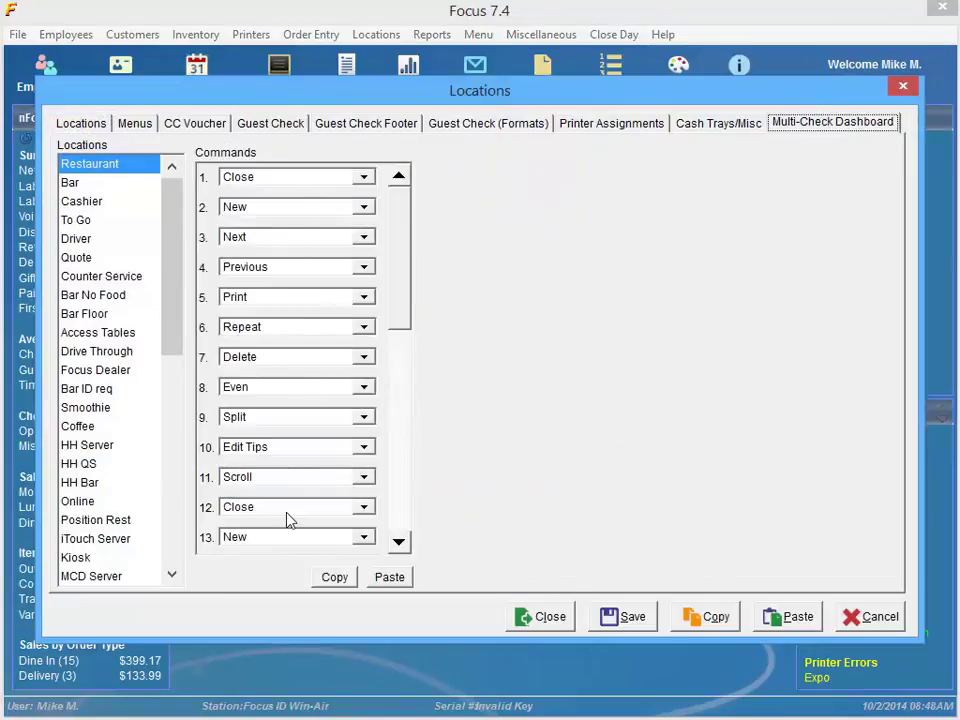
pyautogui.click(90, 184)
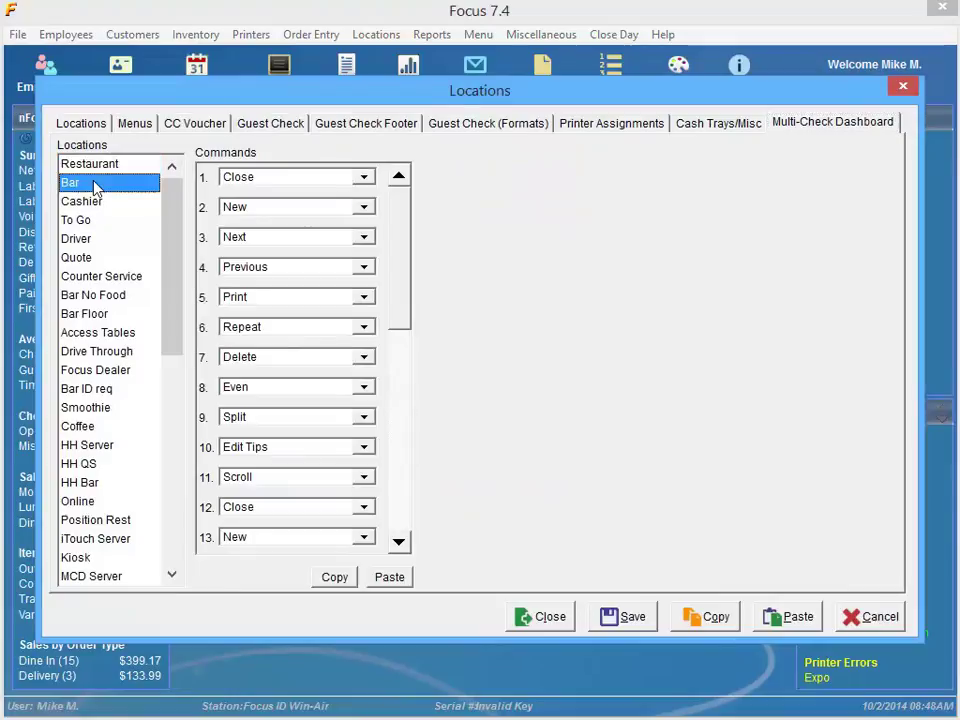
pyautogui.click(94, 204)
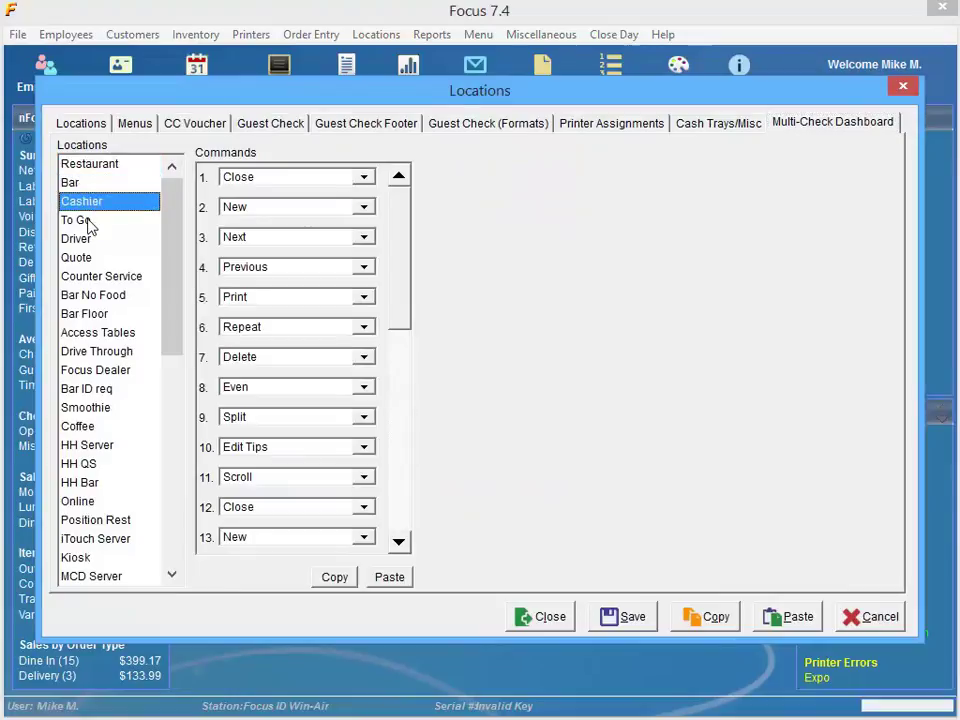
pyautogui.click(90, 221)
pyautogui.click(88, 164)
# Enable the Multicheck Dashboard for the MCD Server location, save the change and close the Locations settings
pyautogui.click(68, 123)
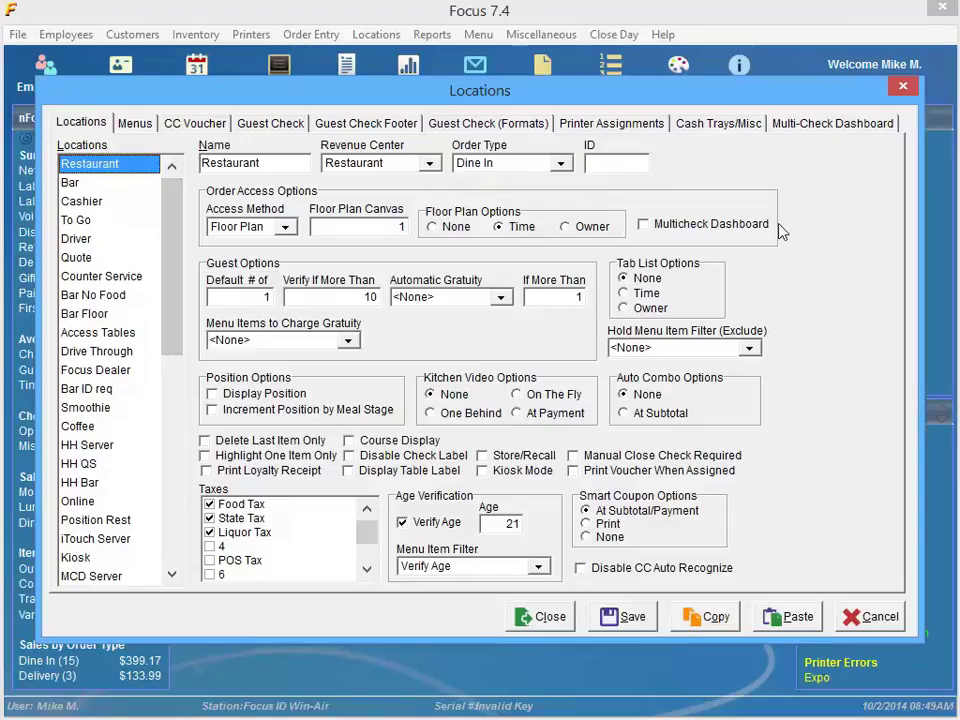
pyautogui.moveTo(171, 328); pyautogui.dragTo(171, 364)
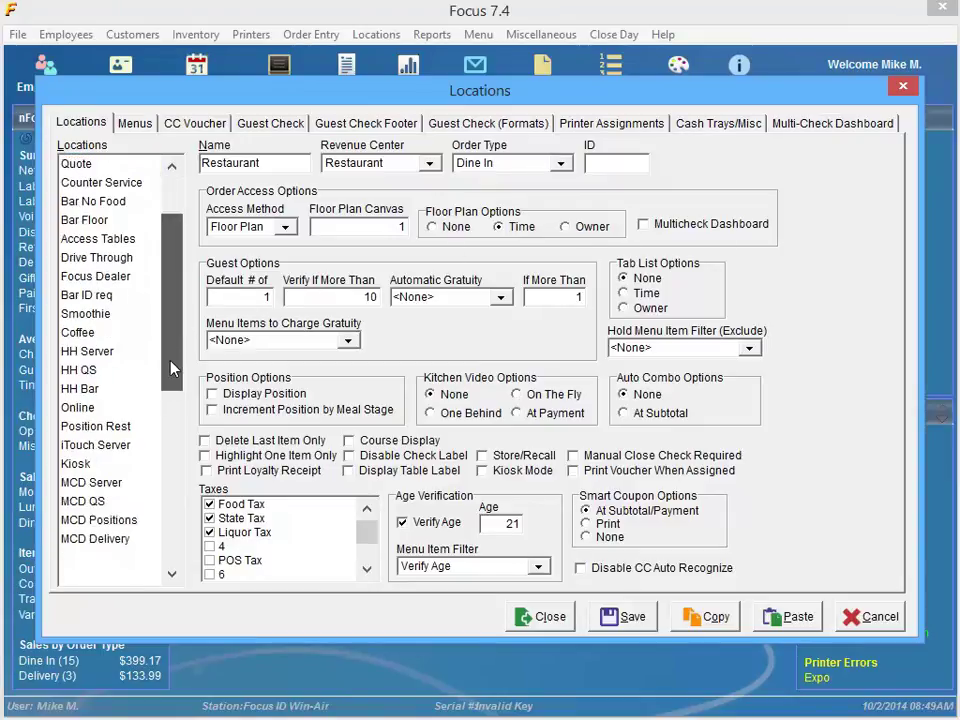
pyautogui.click(91, 484)
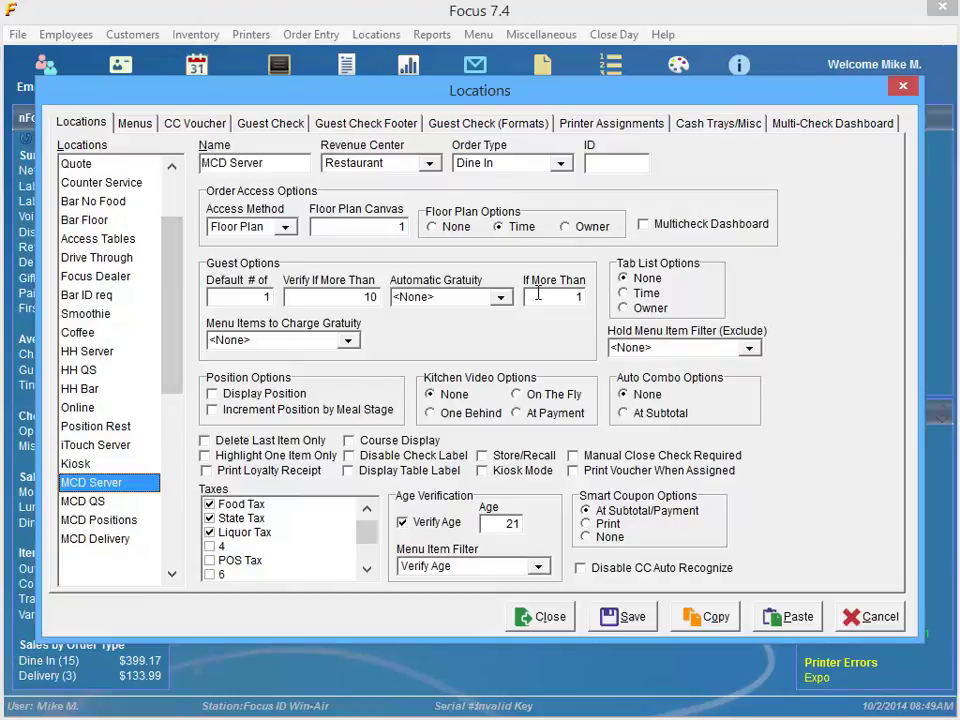
pyautogui.click(643, 225)
pyautogui.click(624, 616)
pyautogui.click(519, 620)
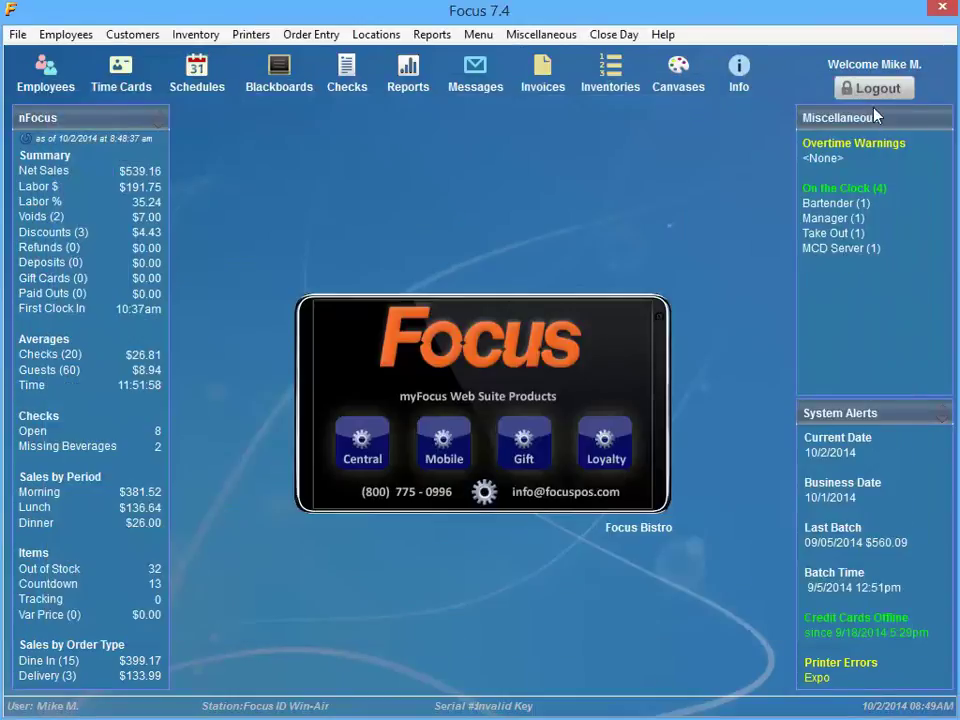
# Leave Setup, sign in with the server's access code and go to the floor plan for a new check
pyautogui.click(928, 86)
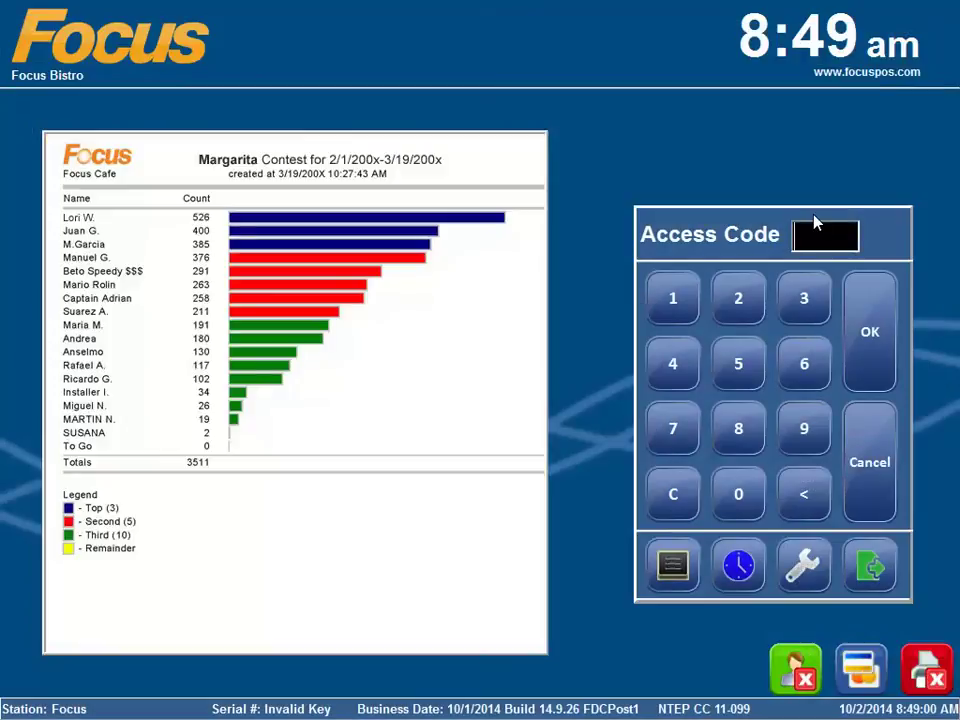
pyautogui.click(738, 300)
pyautogui.click(876, 333)
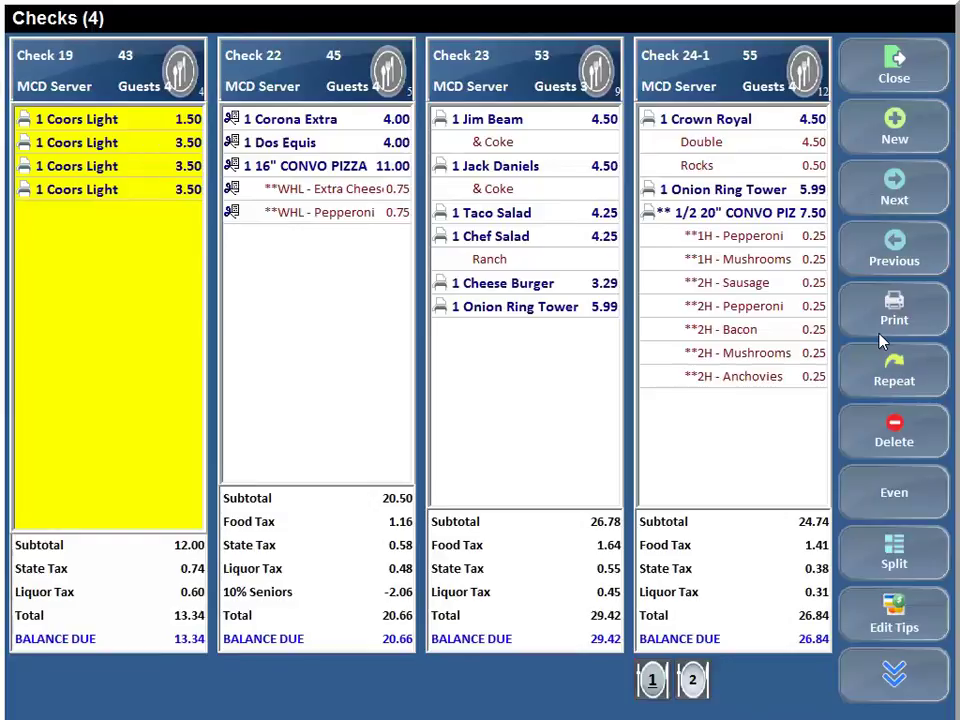
pyautogui.click(895, 138)
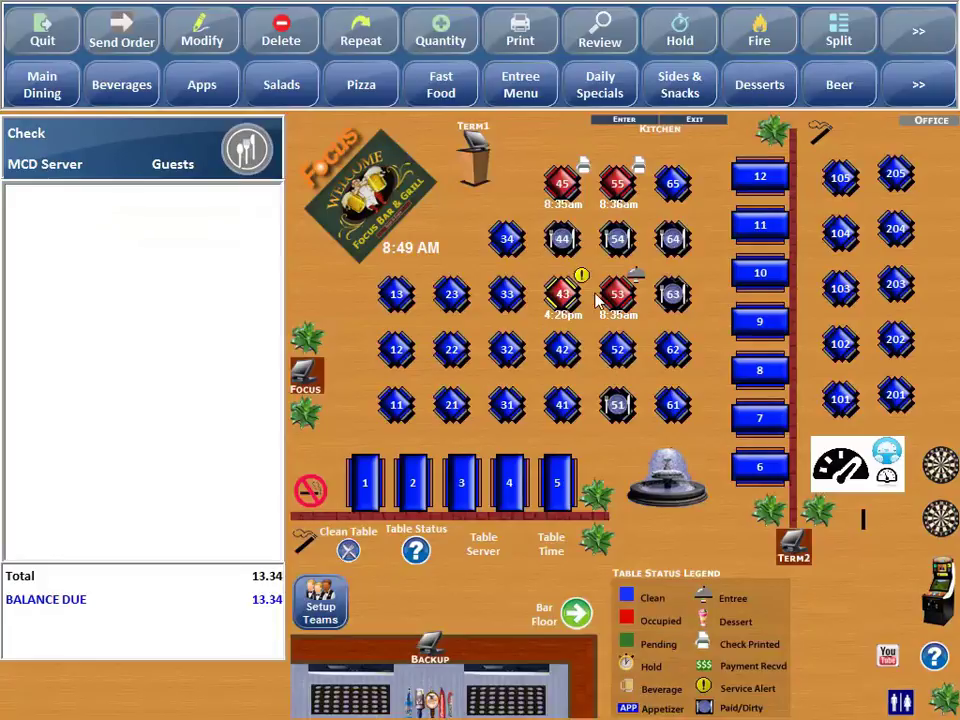
# Quit the server session, sign in with the manager's access code and open the checks overview from the floor plan
pyautogui.click(55, 30)
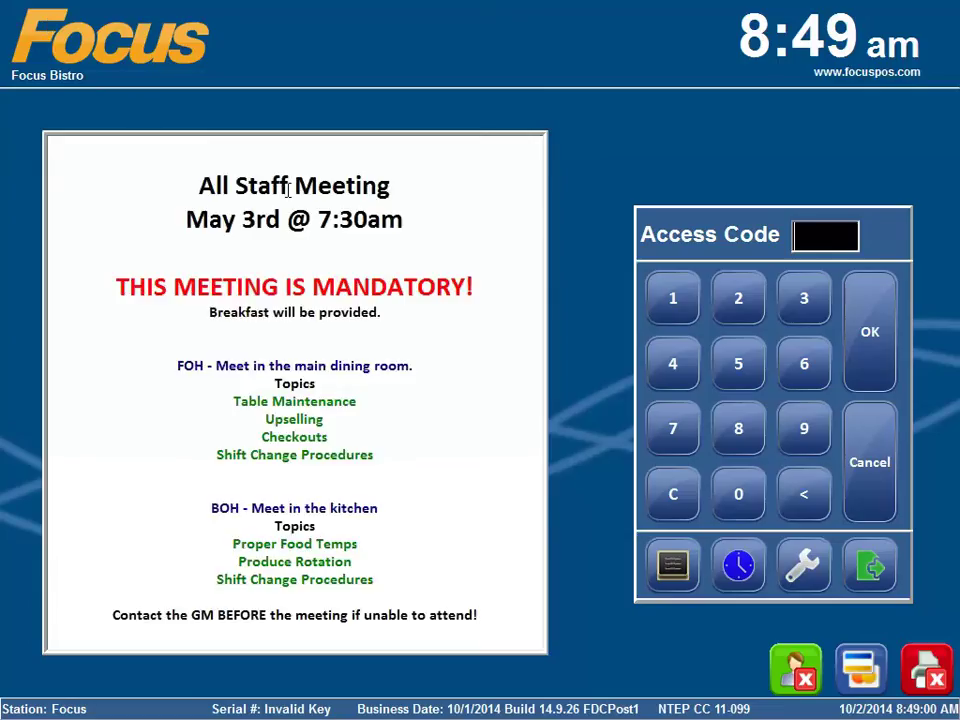
pyautogui.click(662, 298)
pyautogui.click(851, 334)
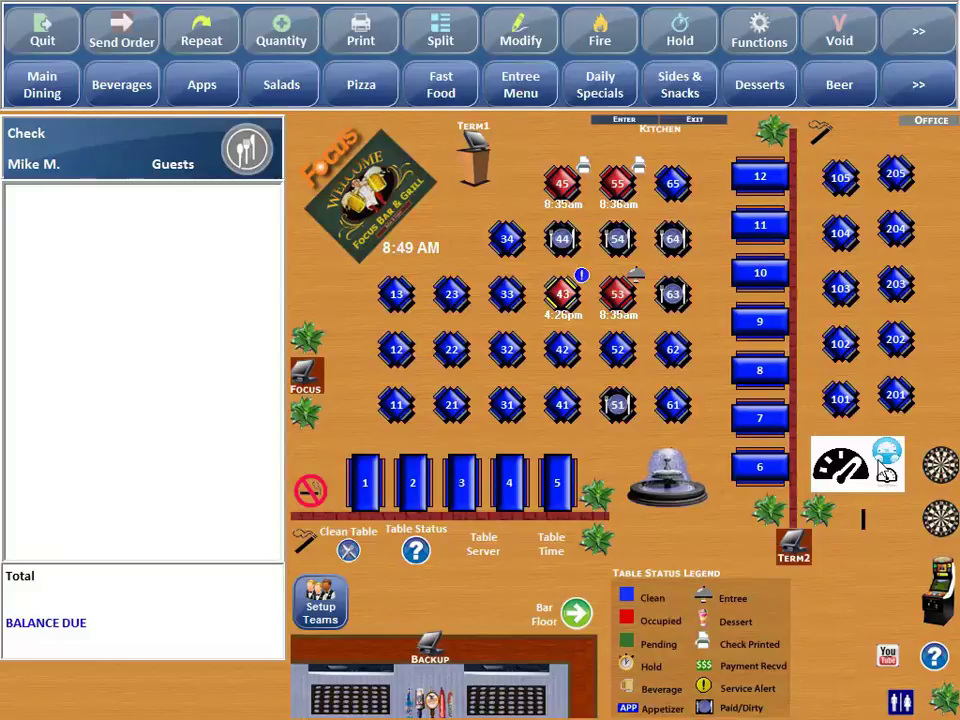
pyautogui.click(853, 468)
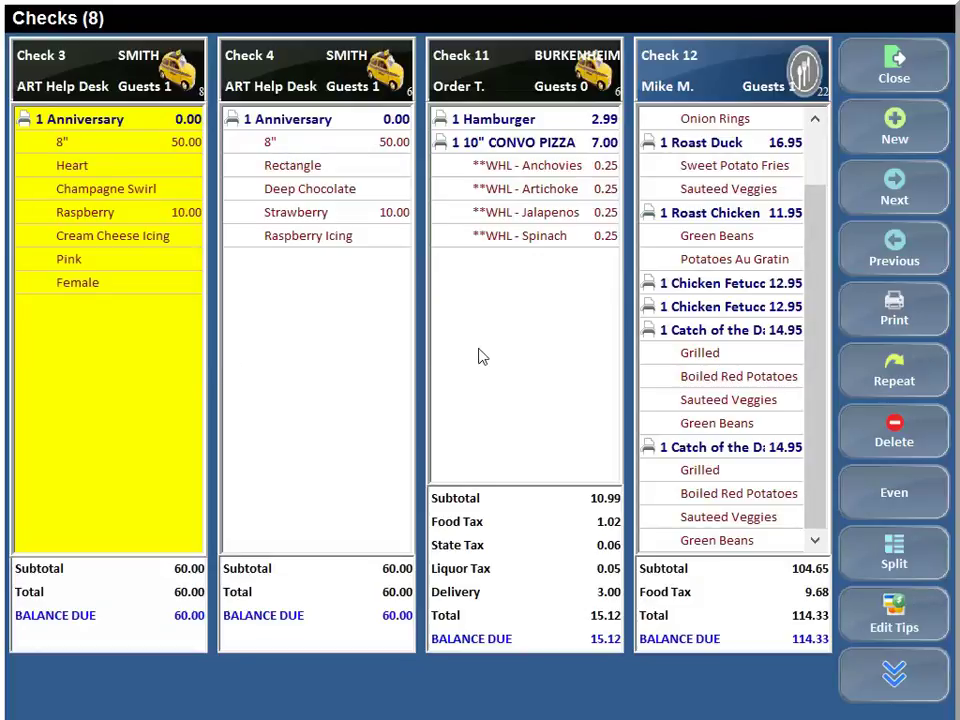
# Close the checks overview, return to the Main Dining floor plan and reopen the overview from it, twice in a row
pyautogui.click(894, 68)
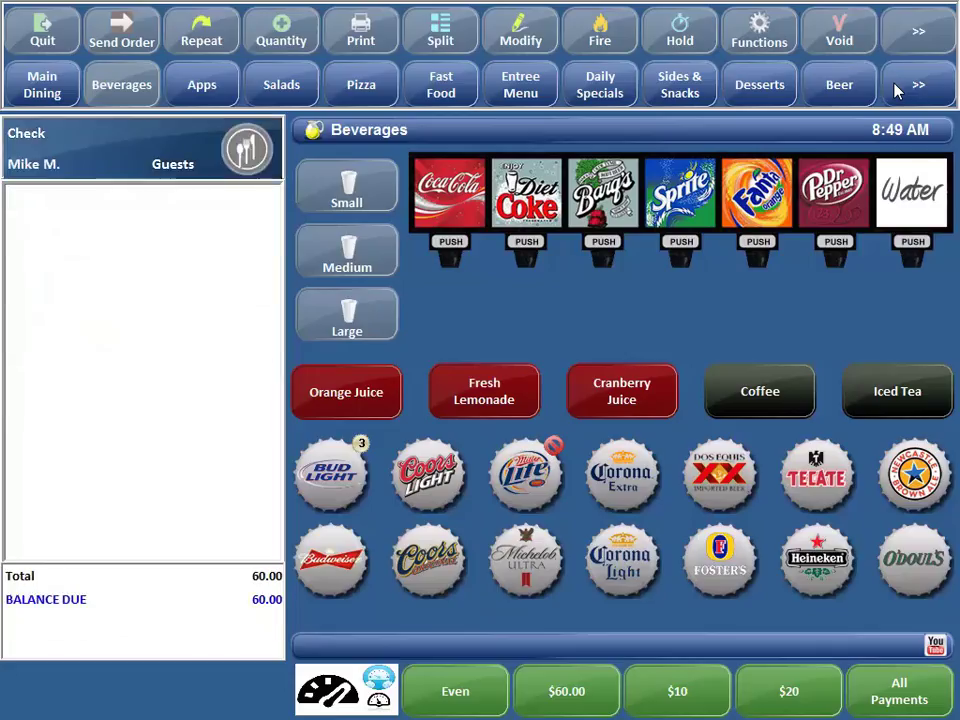
pyautogui.click(50, 86)
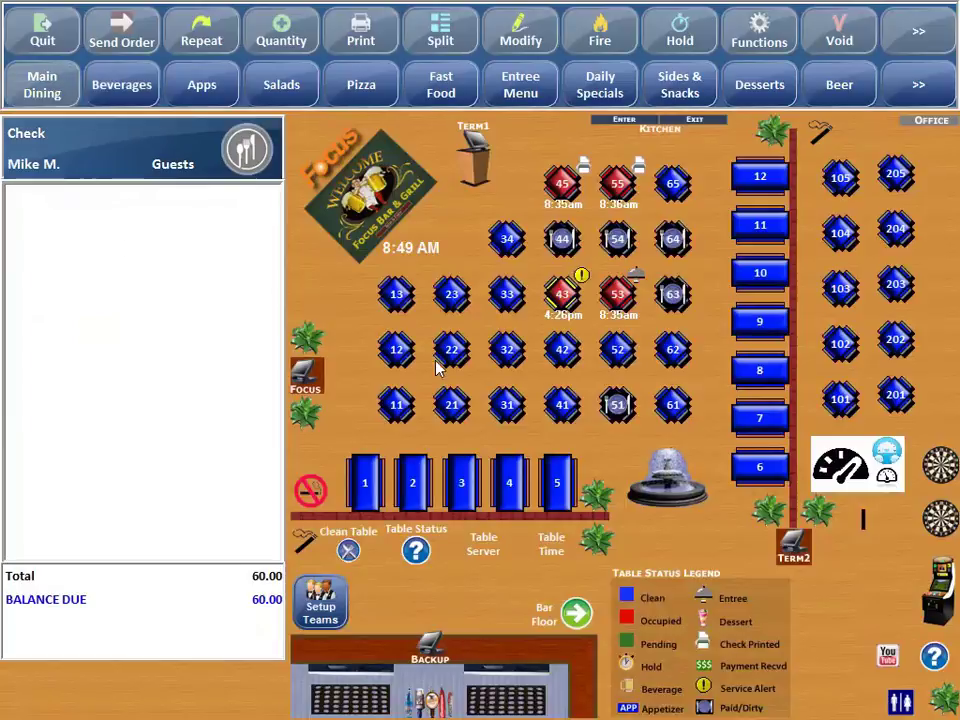
pyautogui.click(871, 460)
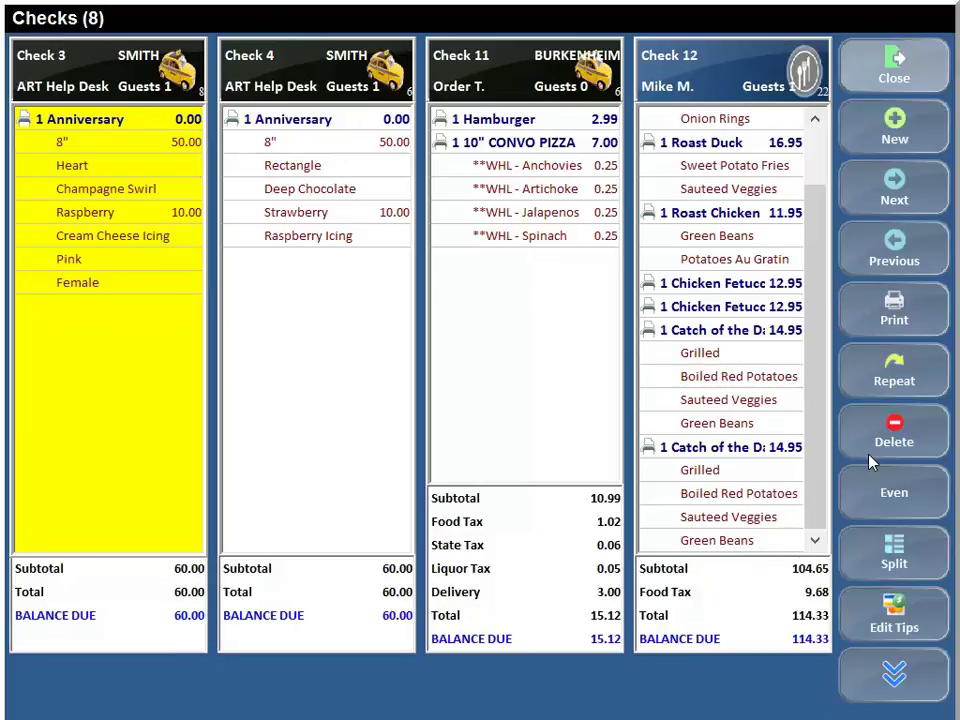
pyautogui.click(897, 86)
pyautogui.click(42, 86)
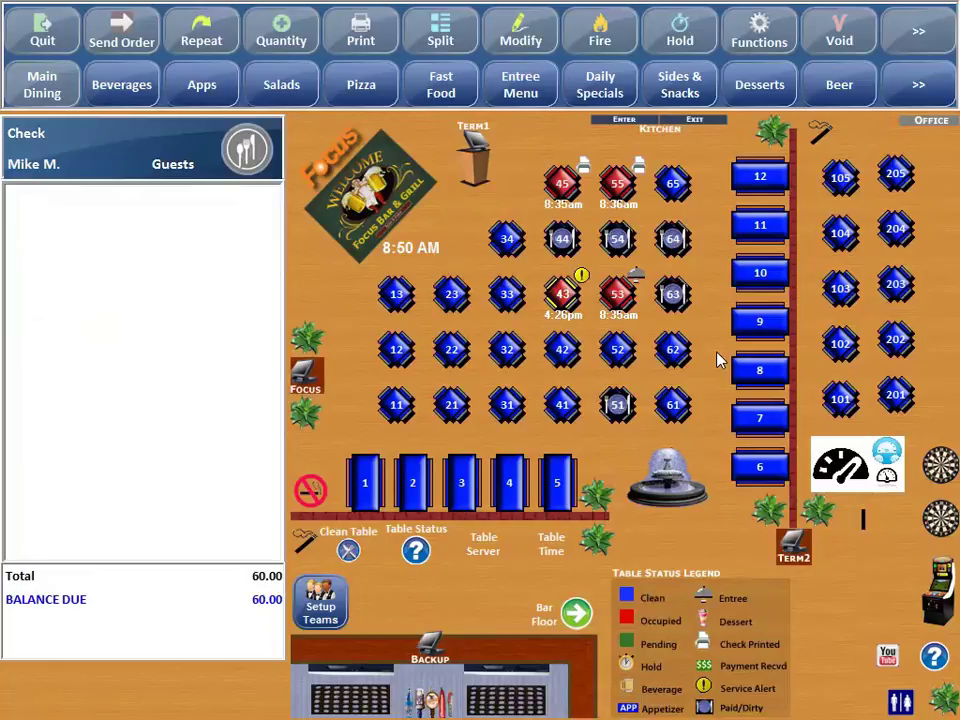
pyautogui.click(886, 478)
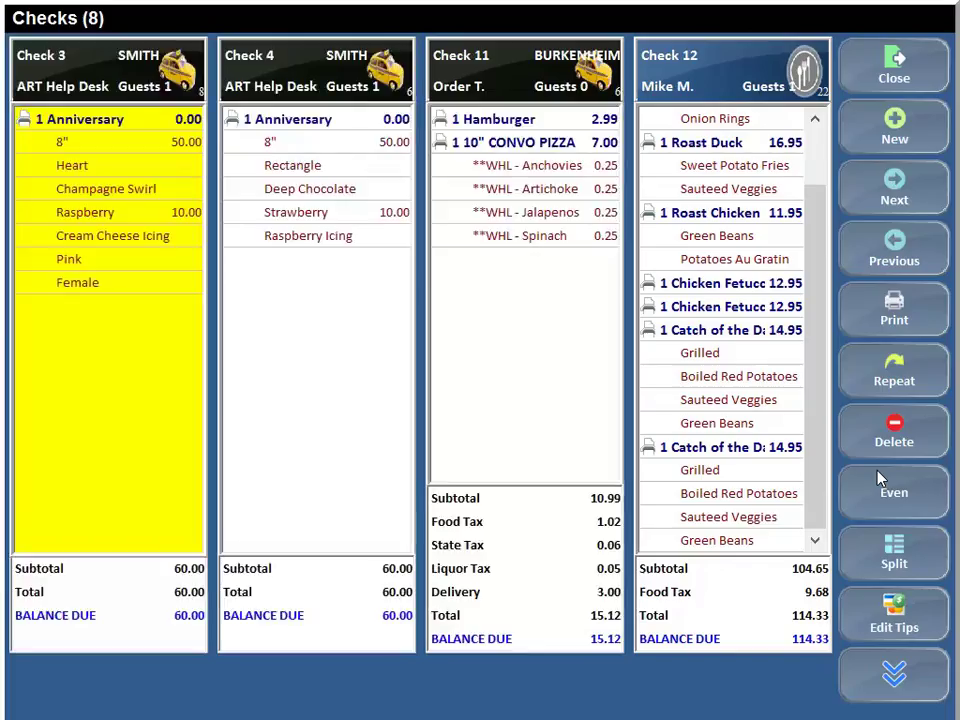
# Close the checks overview, quit the manager's session and sign in to the office software with the manager's access code
pyautogui.click(893, 68)
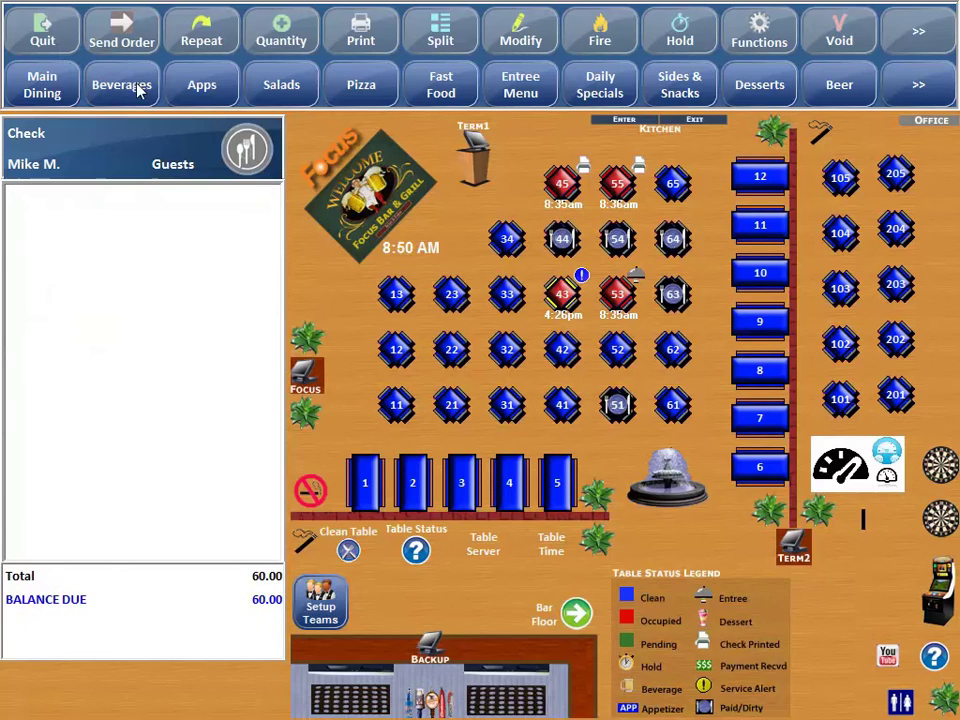
pyautogui.click(57, 46)
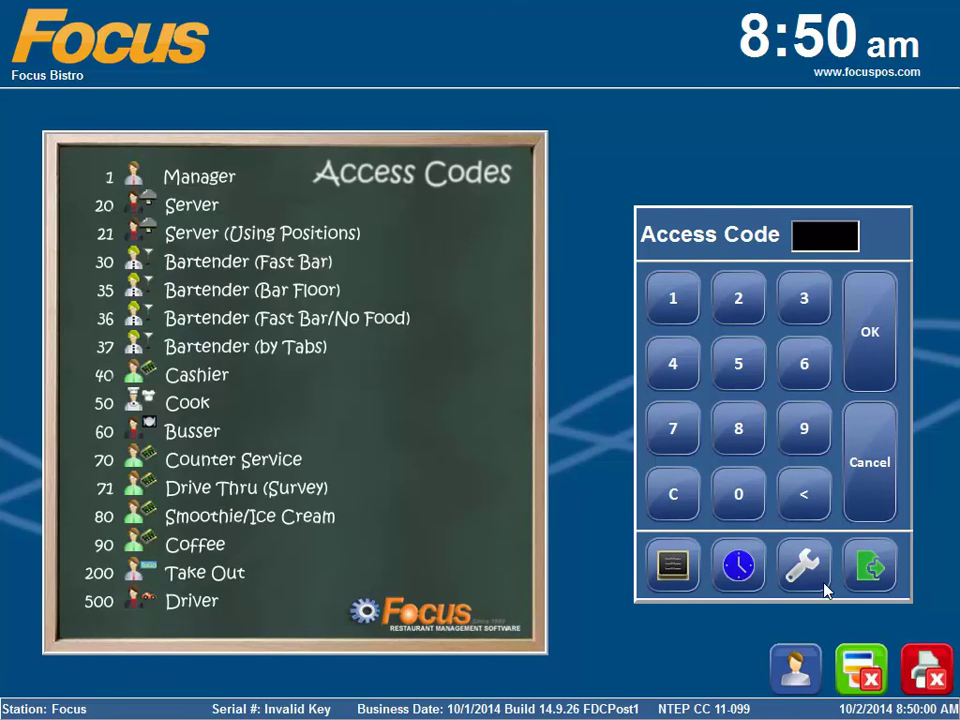
pyautogui.click(808, 570)
pyautogui.click(332, 420)
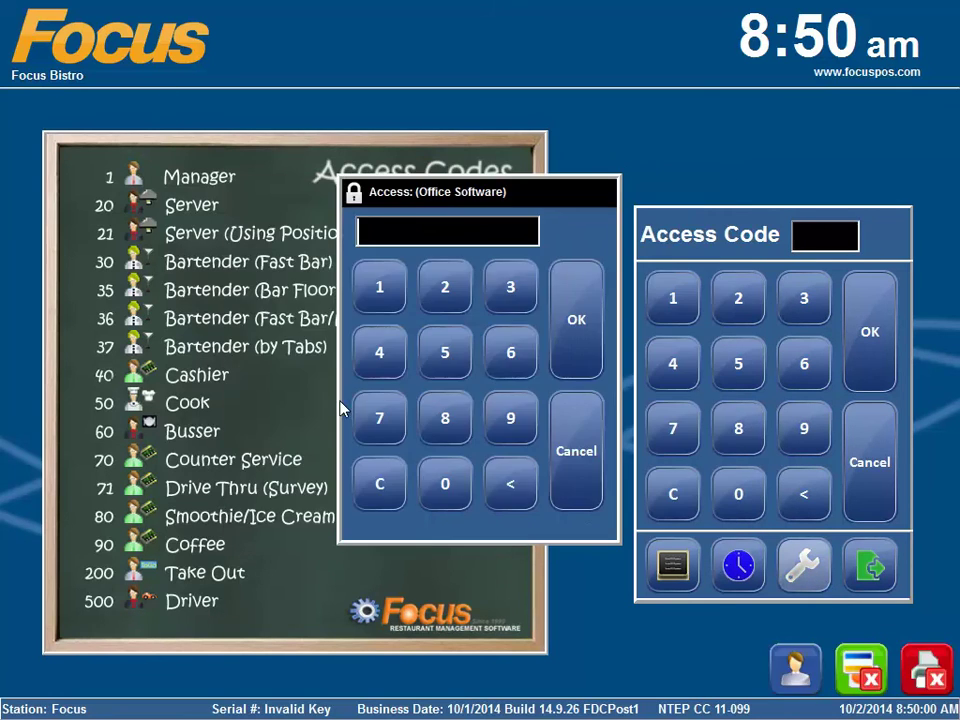
pyautogui.click(380, 292)
pyautogui.click(572, 335)
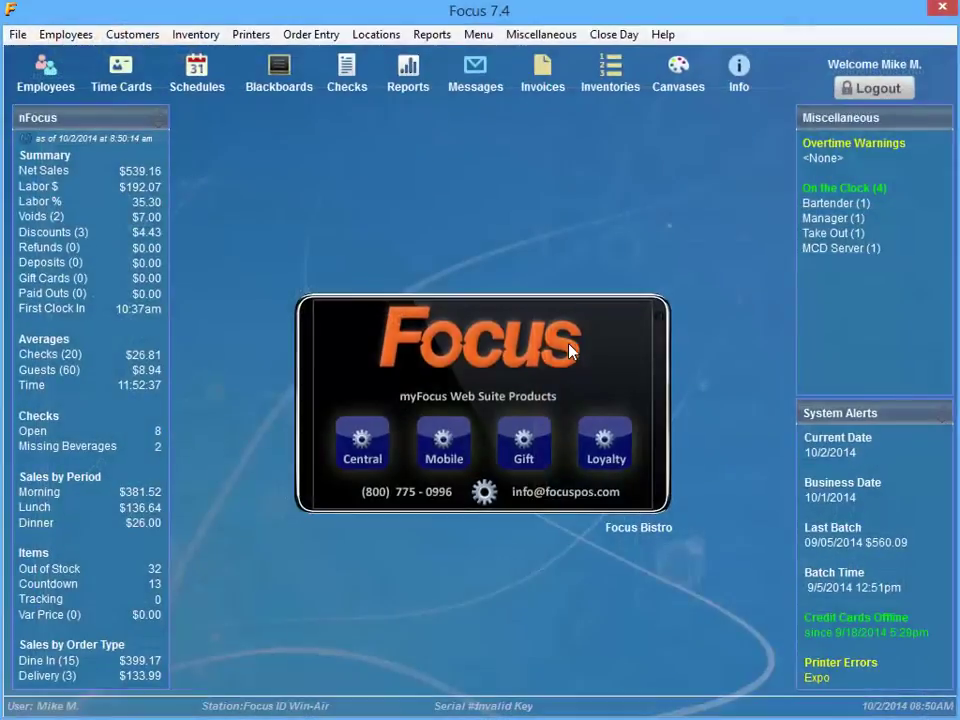
# Open the Locations settings and compare the order access options of the Restaurant, Bar and Cashier locations
pyautogui.click(376, 36)
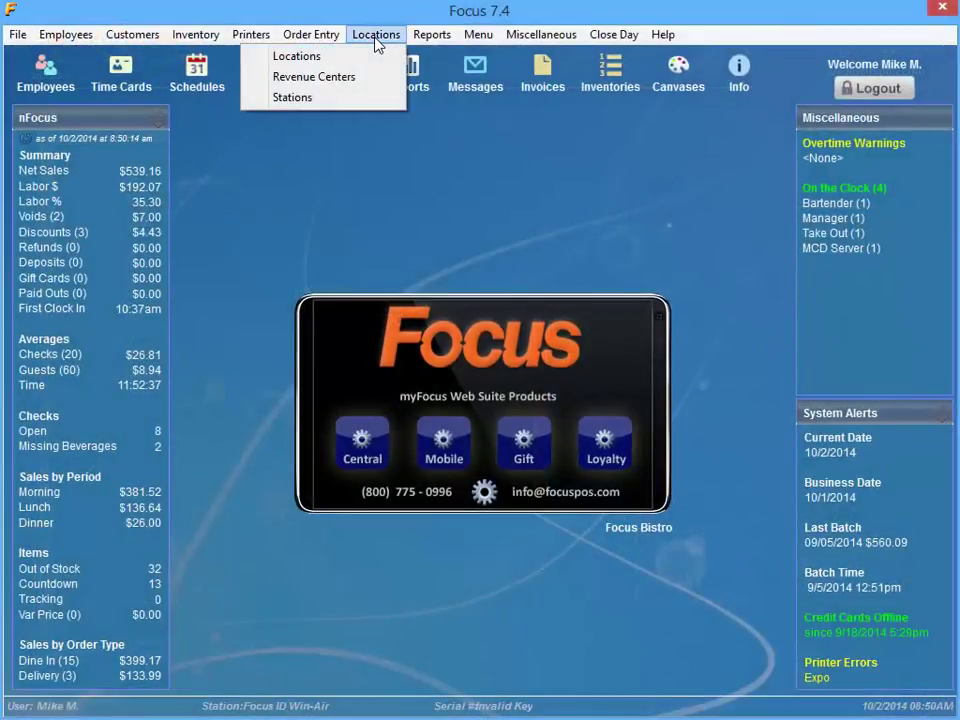
pyautogui.click(364, 57)
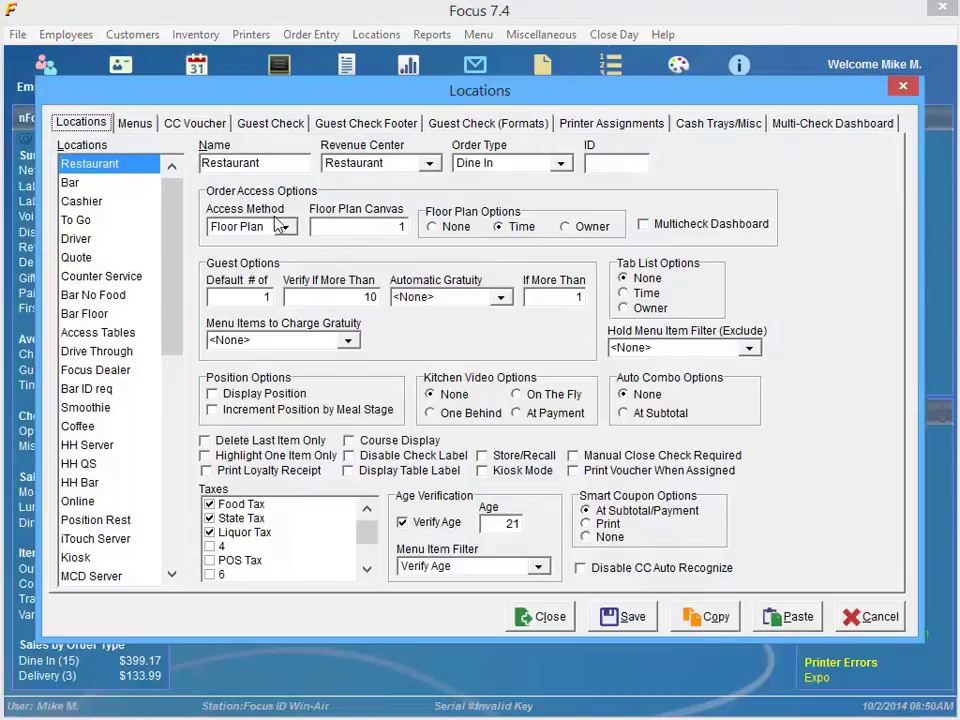
pyautogui.click(115, 187)
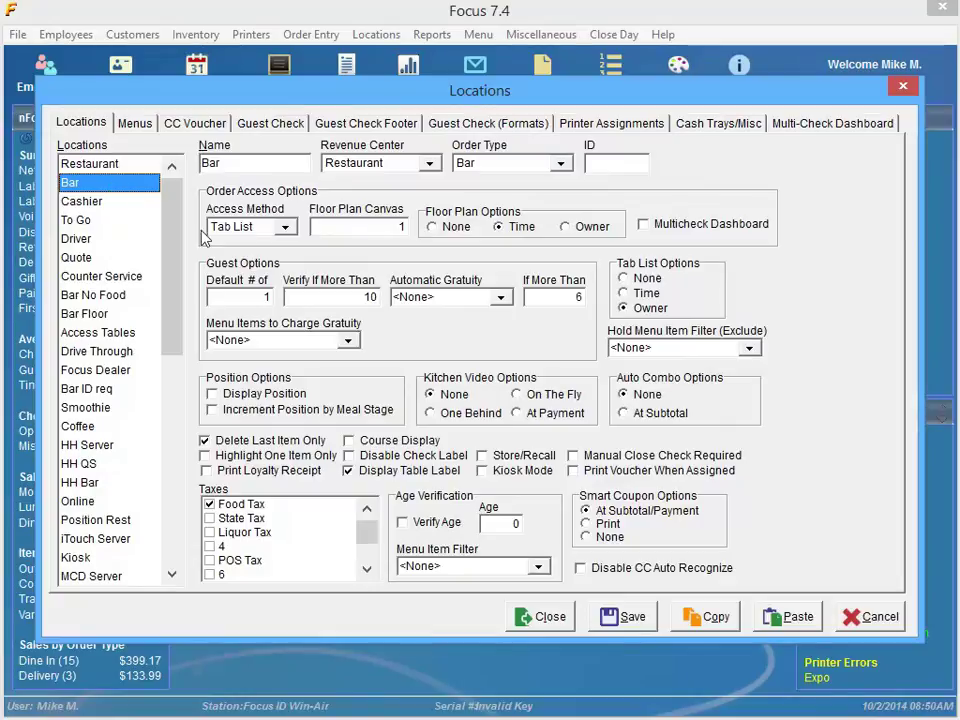
pyautogui.click(124, 201)
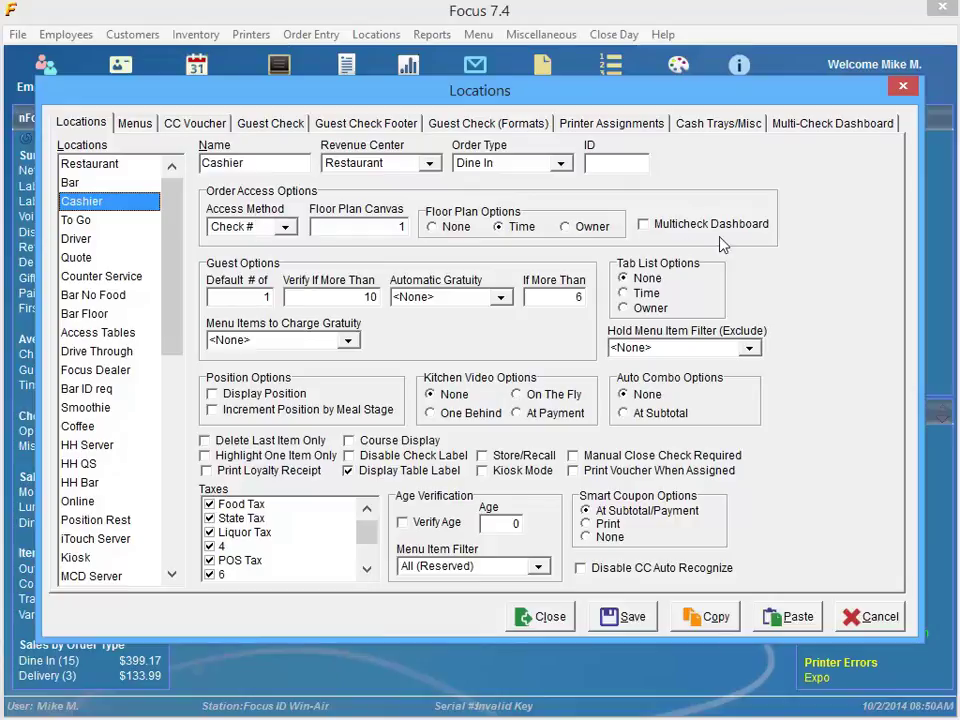
pyautogui.click(78, 163)
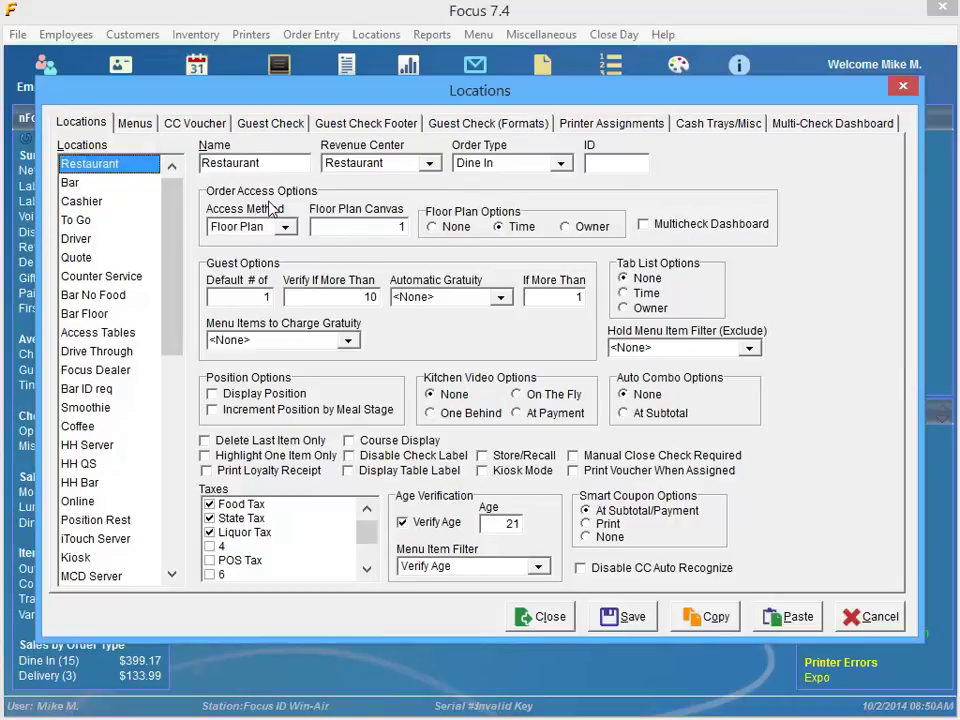
# Look through the commands, packages and check filters available for the Restaurant location's first Multi-Check Dashboard command, then close the Locations settings
pyautogui.click(830, 123)
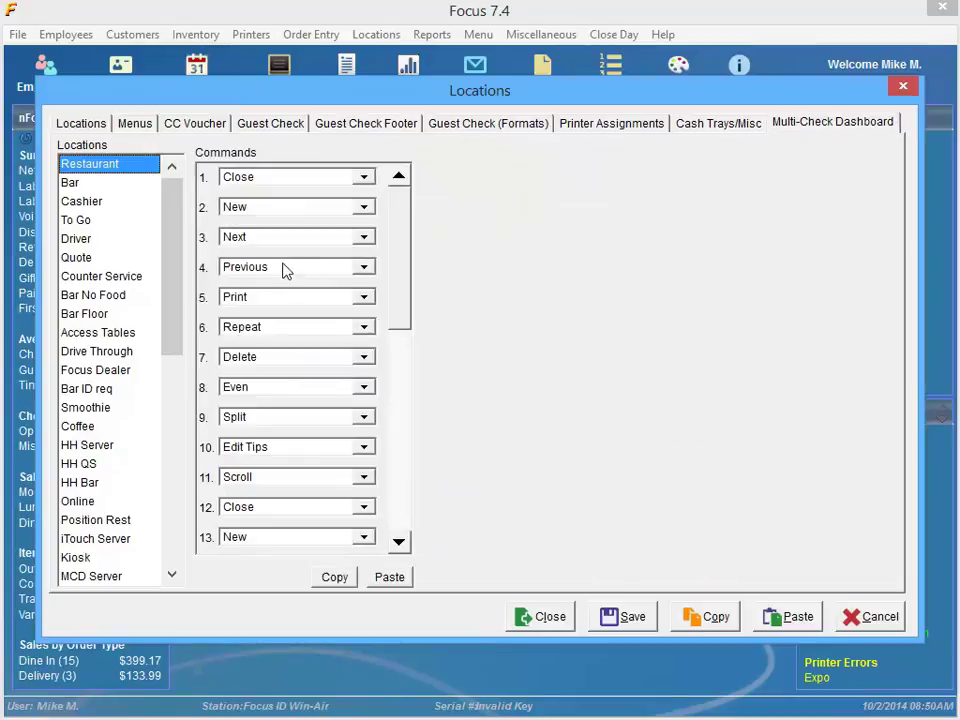
pyautogui.click(366, 178)
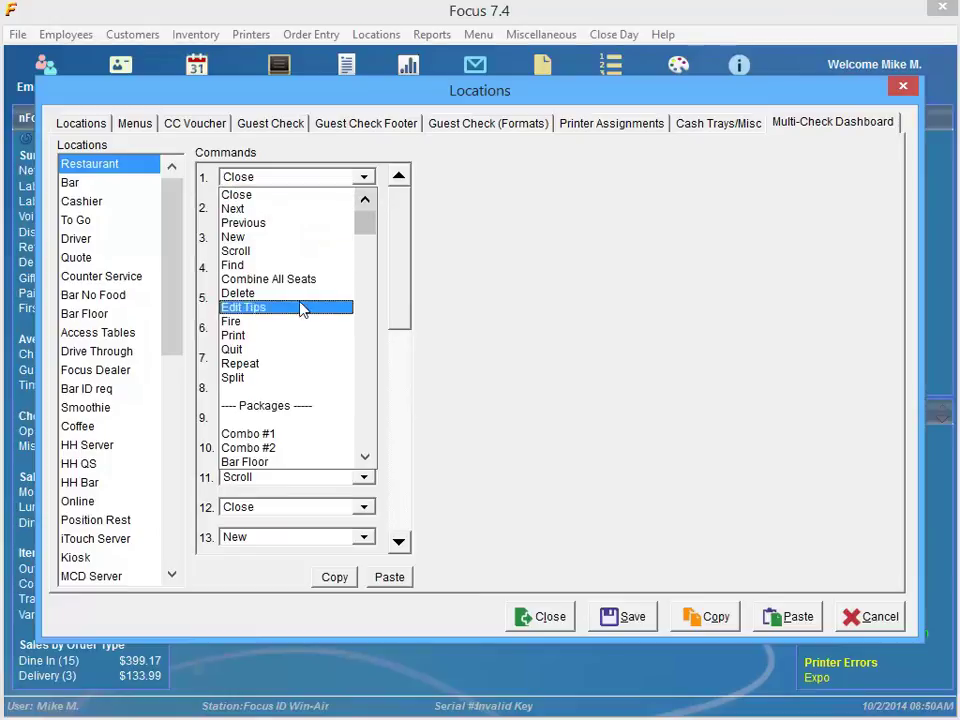
pyautogui.click(364, 460)
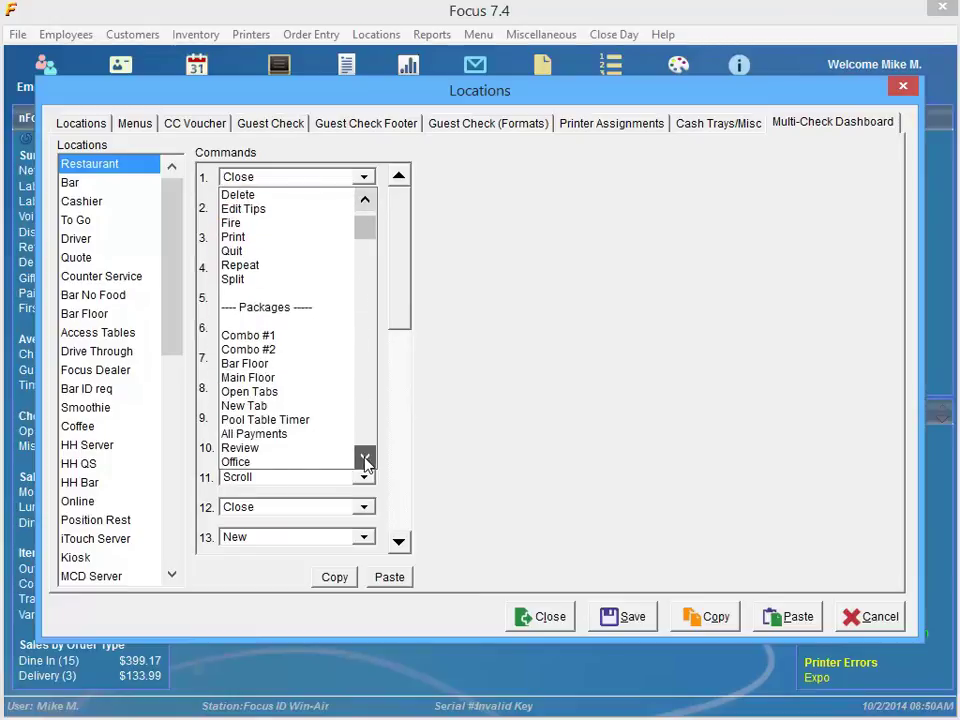
pyautogui.moveTo(364, 460); pyautogui.dragTo(364, 460)
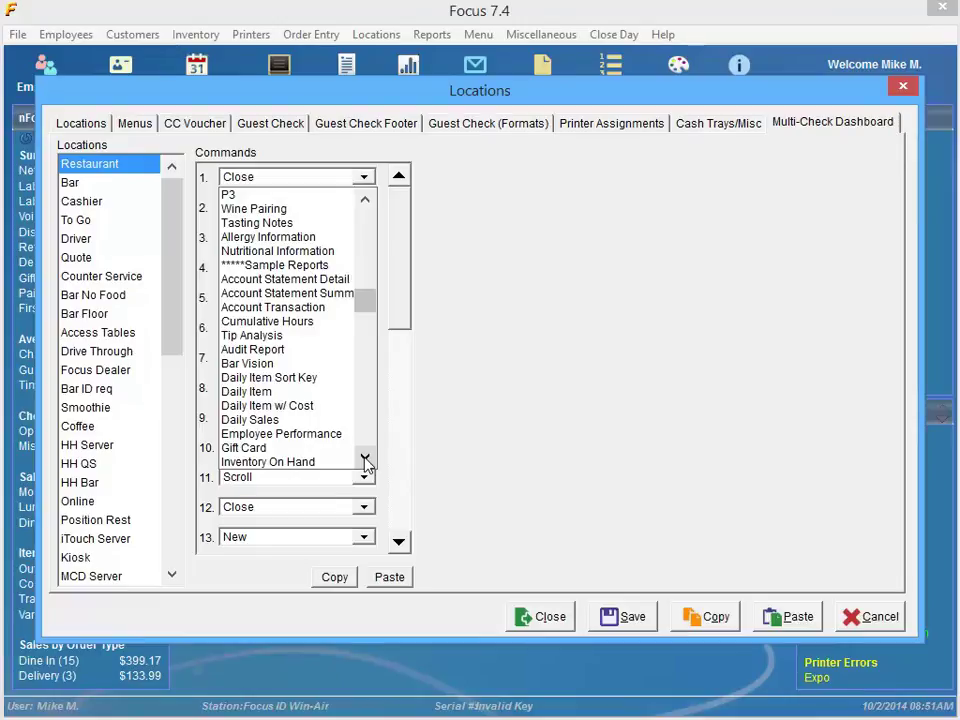
pyautogui.scroll(-9, 310, 330)
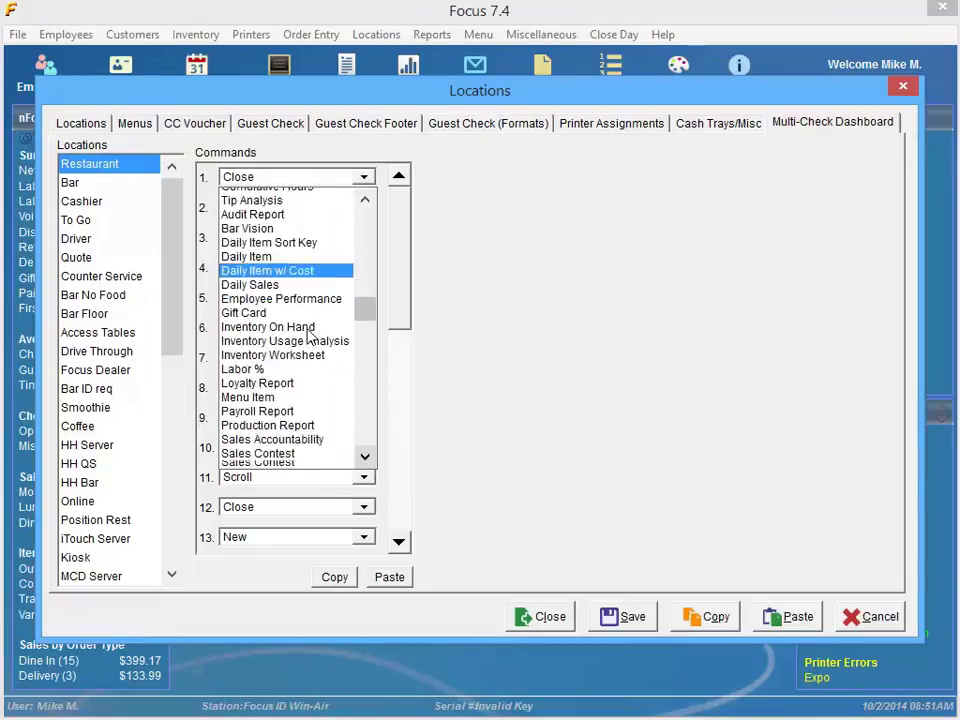
pyautogui.moveTo(365, 458); pyautogui.dragTo(366, 456)
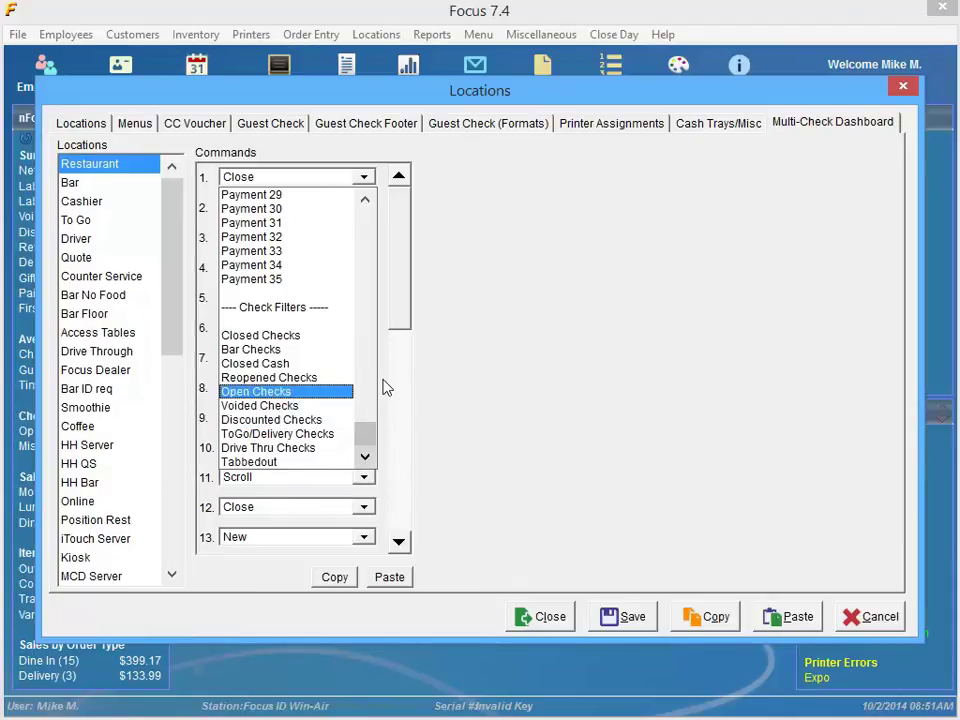
pyautogui.click(591, 352)
pyautogui.click(558, 620)
# Open the order entry Packages and examine the command assigned to the Dashboard package
pyautogui.click(318, 35)
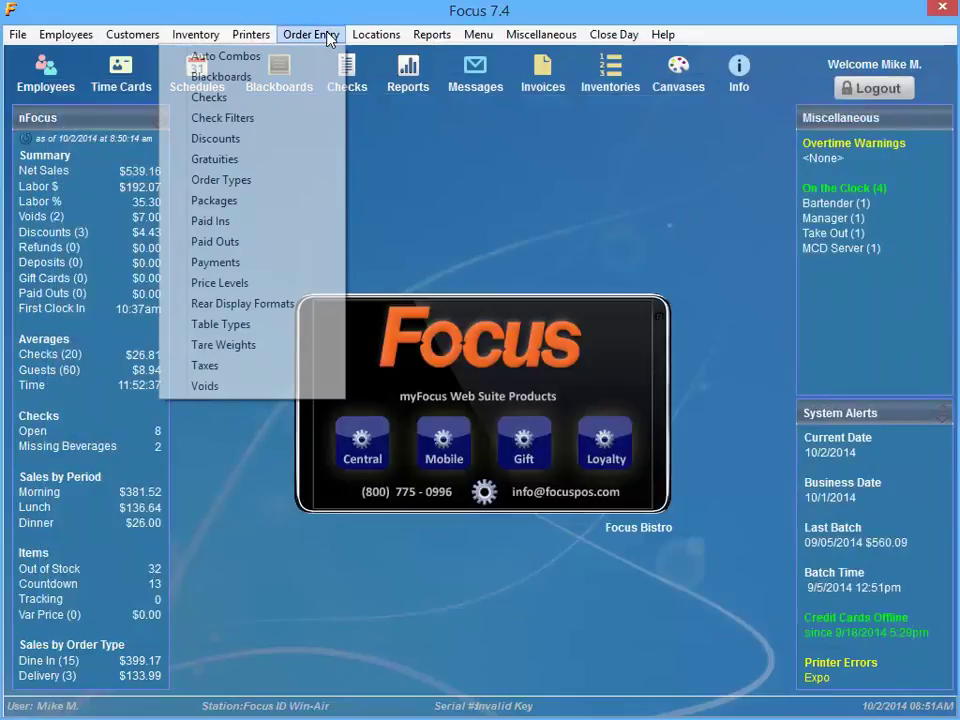
pyautogui.click(242, 201)
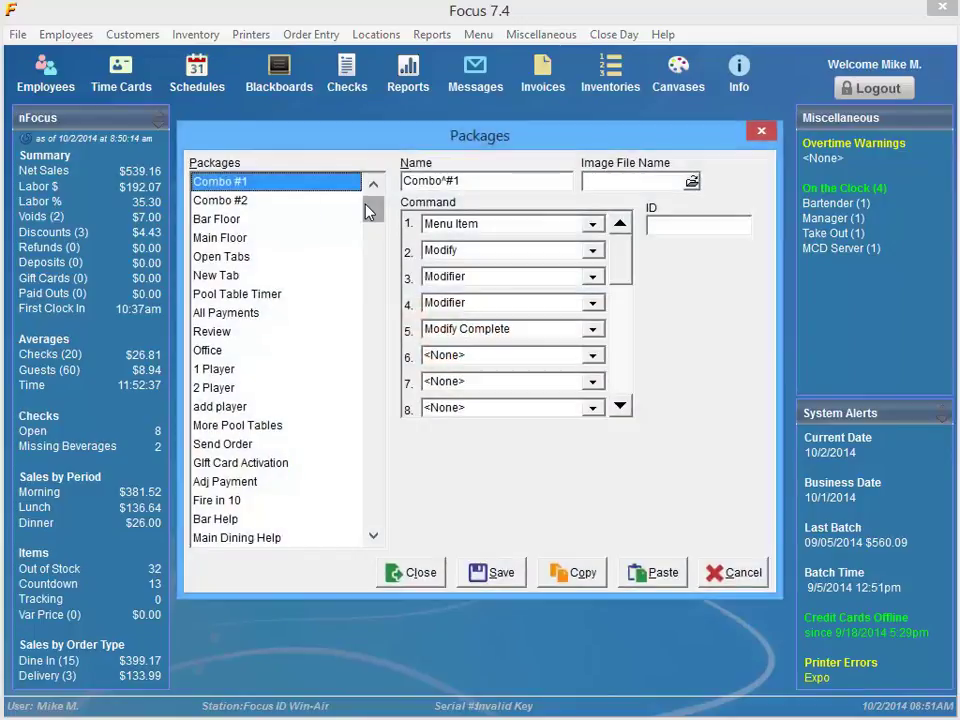
pyautogui.moveTo(368, 182); pyautogui.dragTo(350, 446)
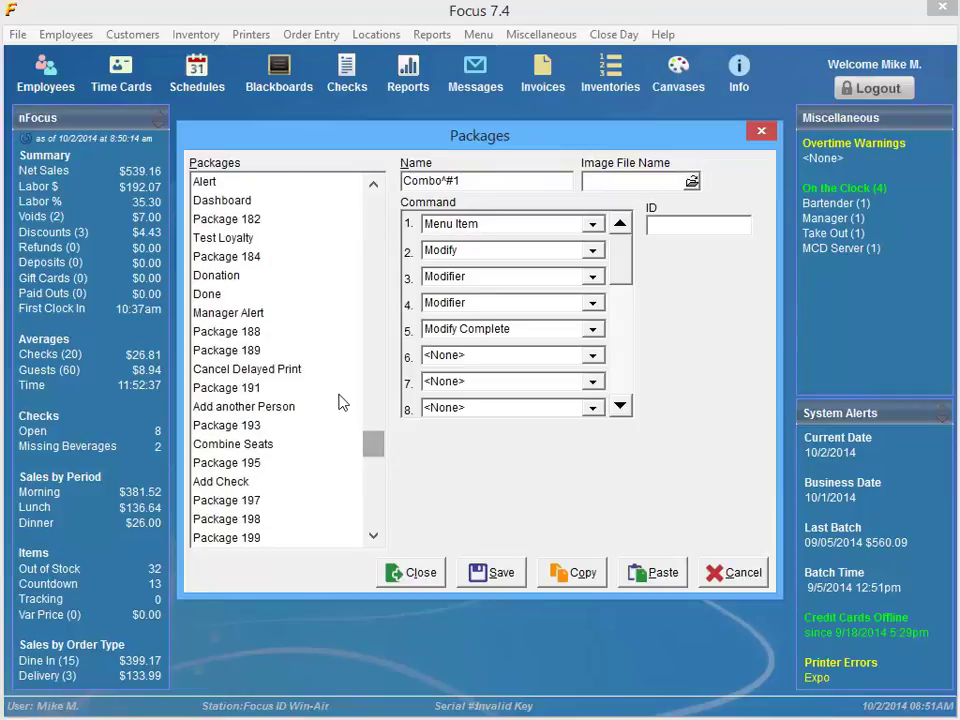
pyautogui.click(230, 201)
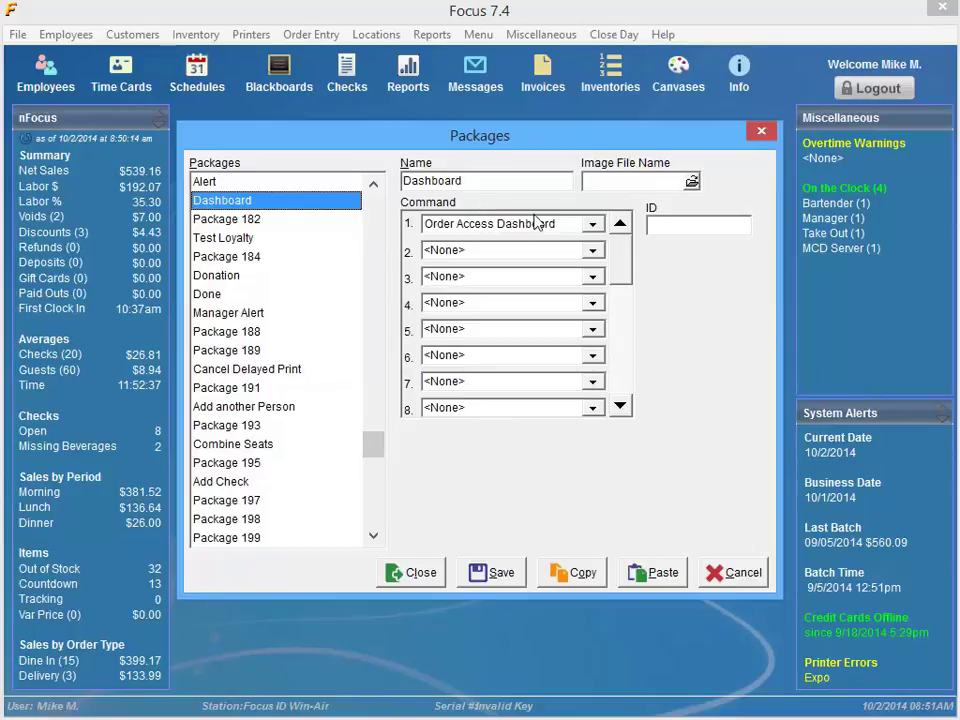
pyautogui.click(505, 229)
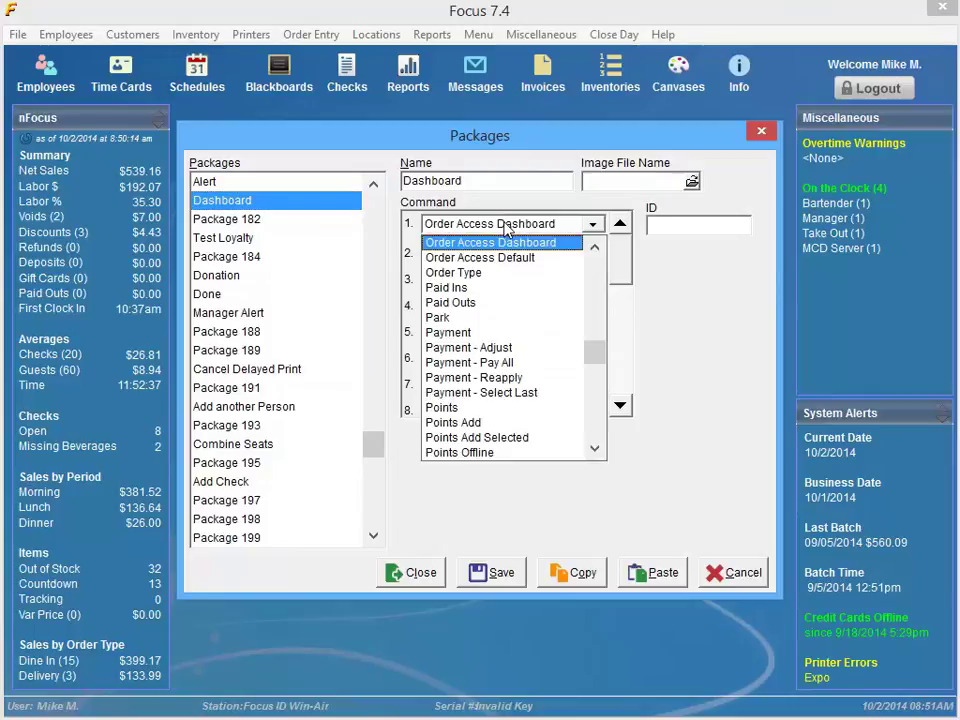
pyautogui.click(505, 229)
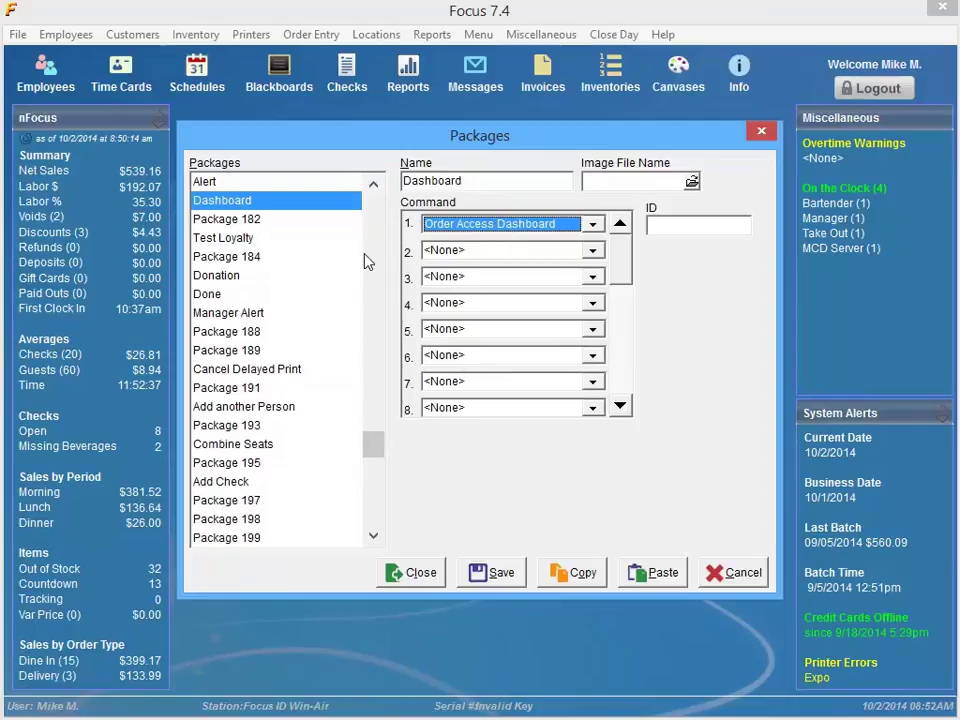
# Examine the first two commands of the Functions package and their options
pyautogui.click(373, 184)
pyautogui.click(373, 184)
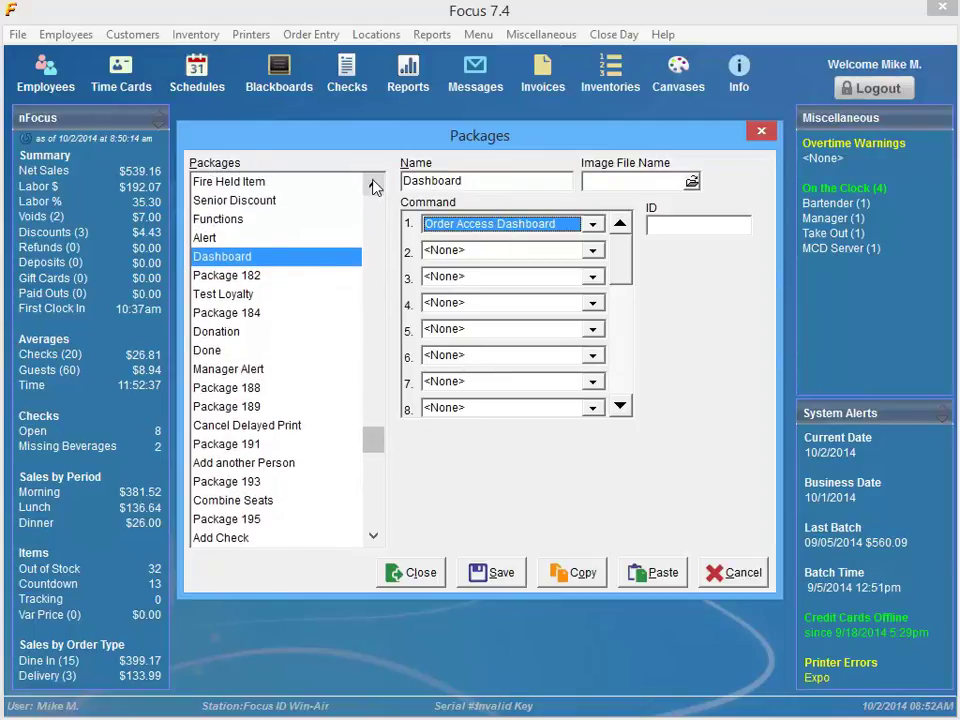
pyautogui.click(225, 219)
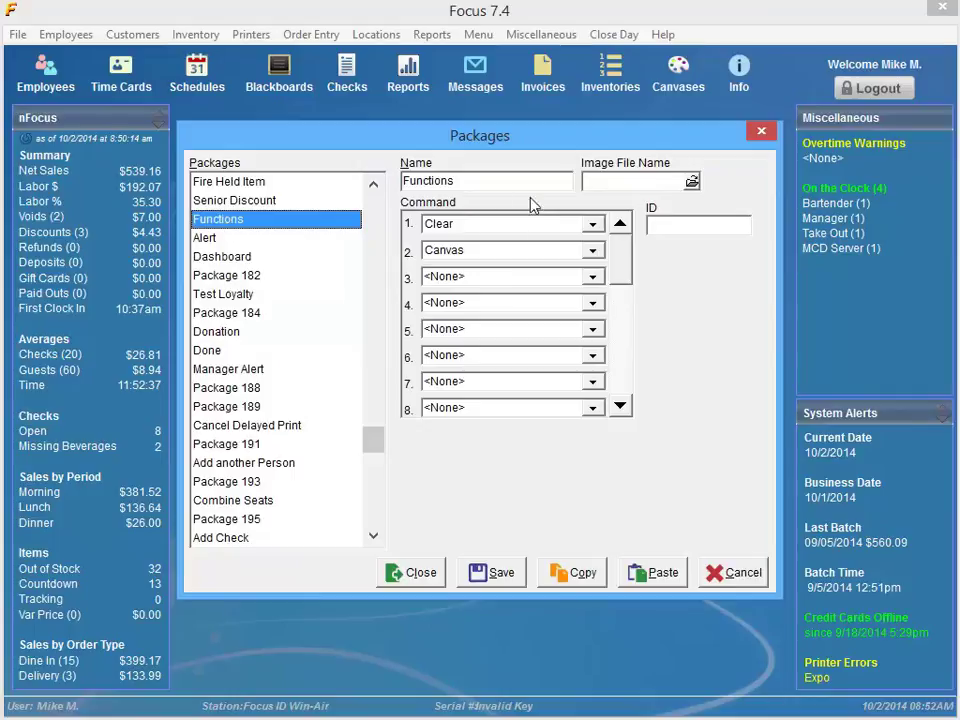
pyautogui.click(446, 227)
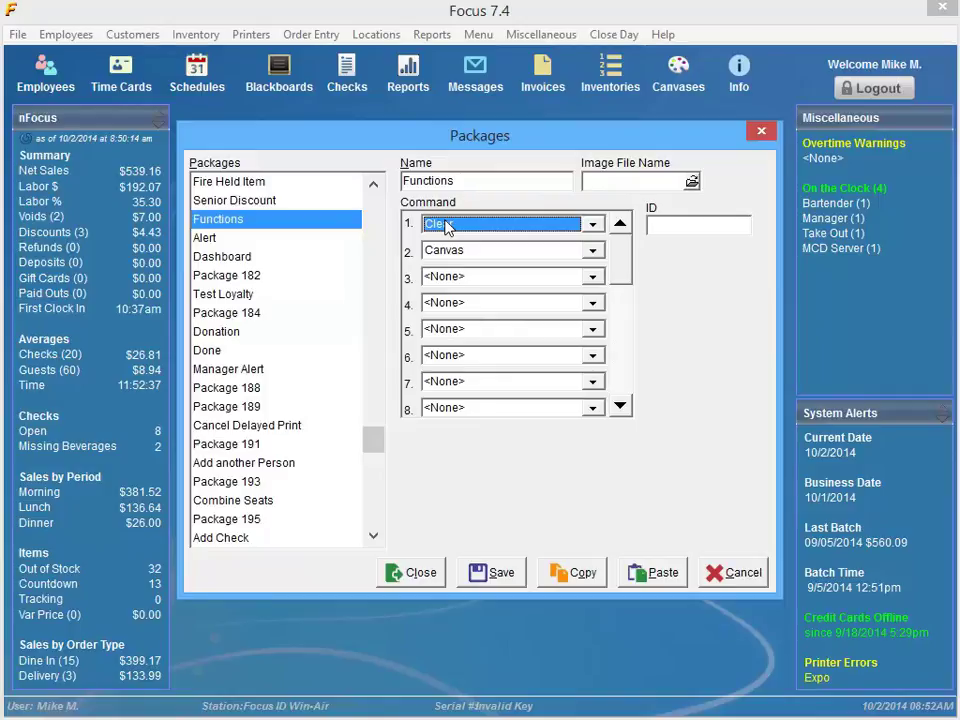
pyautogui.click(446, 251)
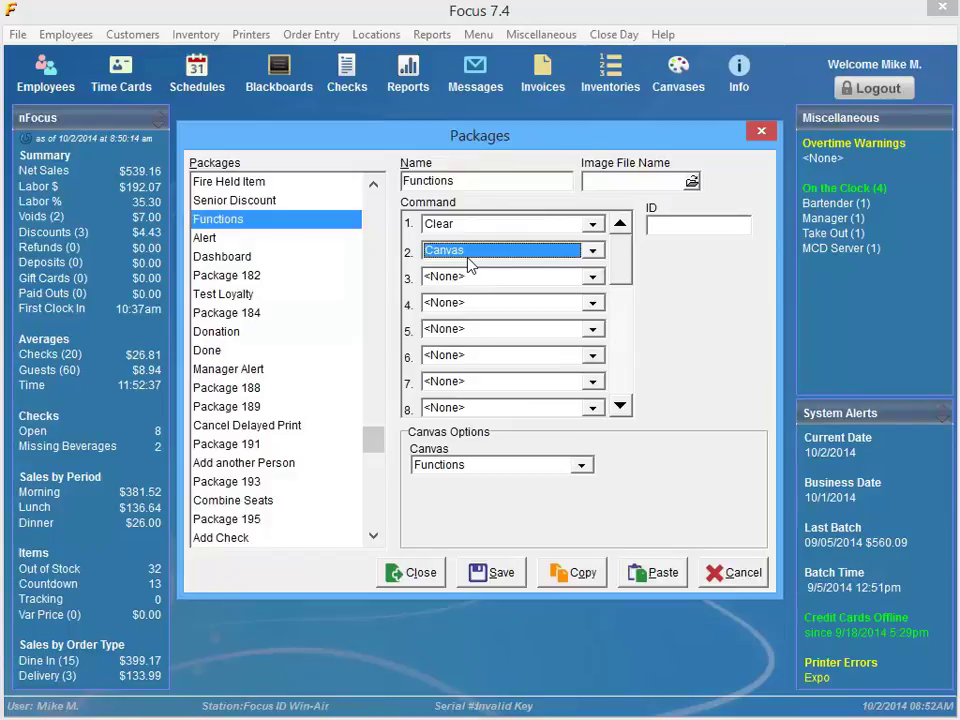
# Examine the Senior Discount package and the discount options of its first command
pyautogui.click(242, 200)
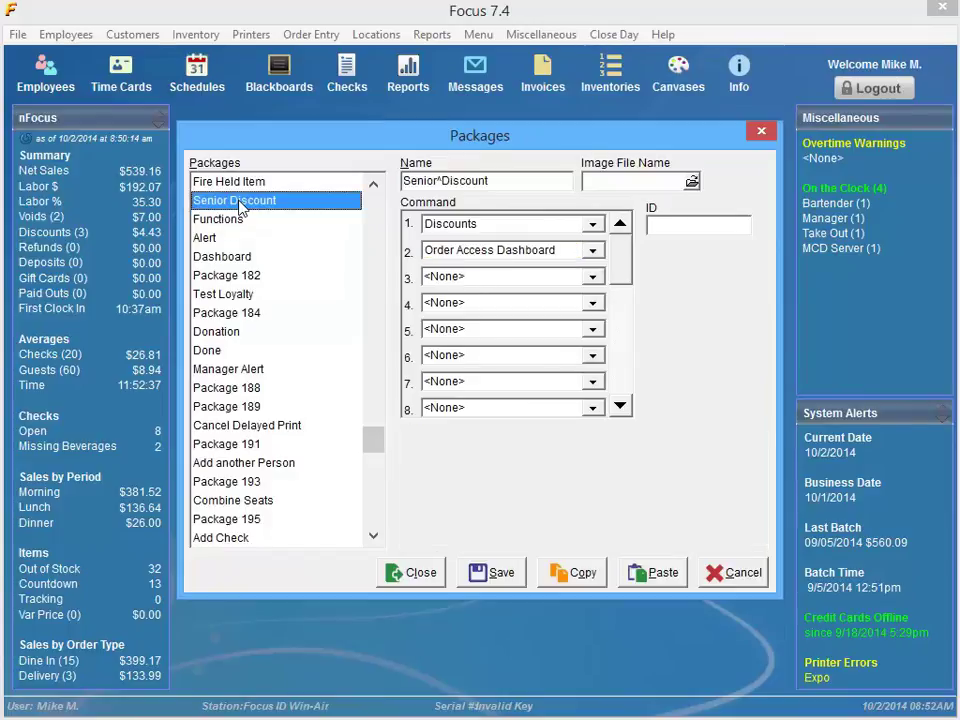
pyautogui.click(470, 224)
pyautogui.click(467, 230)
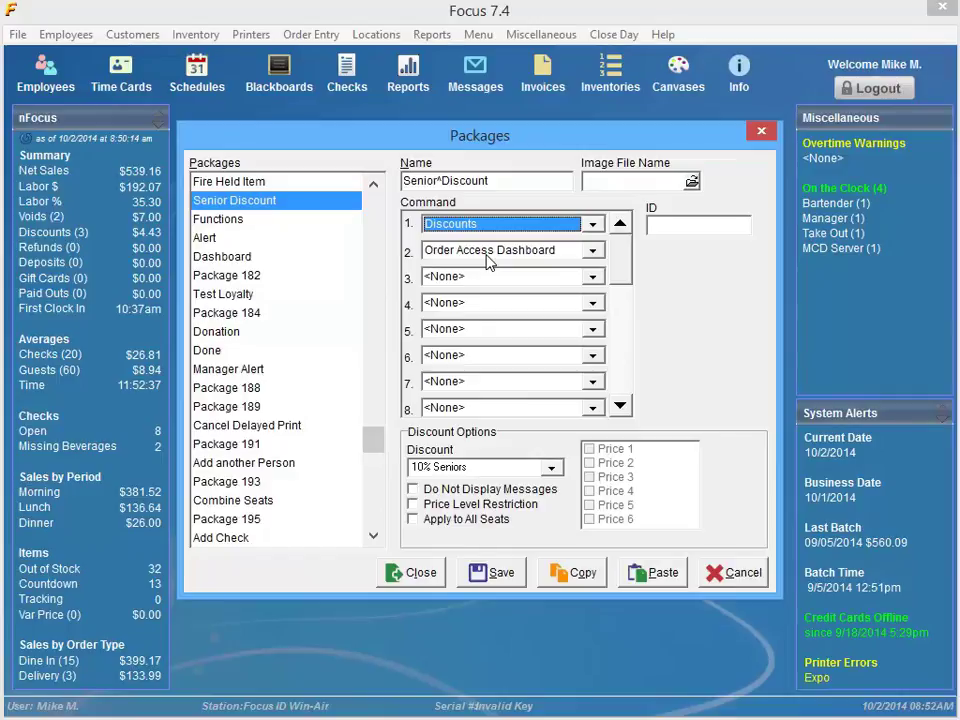
# Examine the commands of the Manager Alert package and close the Packages settings
pyautogui.click(373, 187)
pyautogui.click(373, 187)
pyautogui.click(373, 187)
pyautogui.click(373, 187)
pyautogui.click(373, 187)
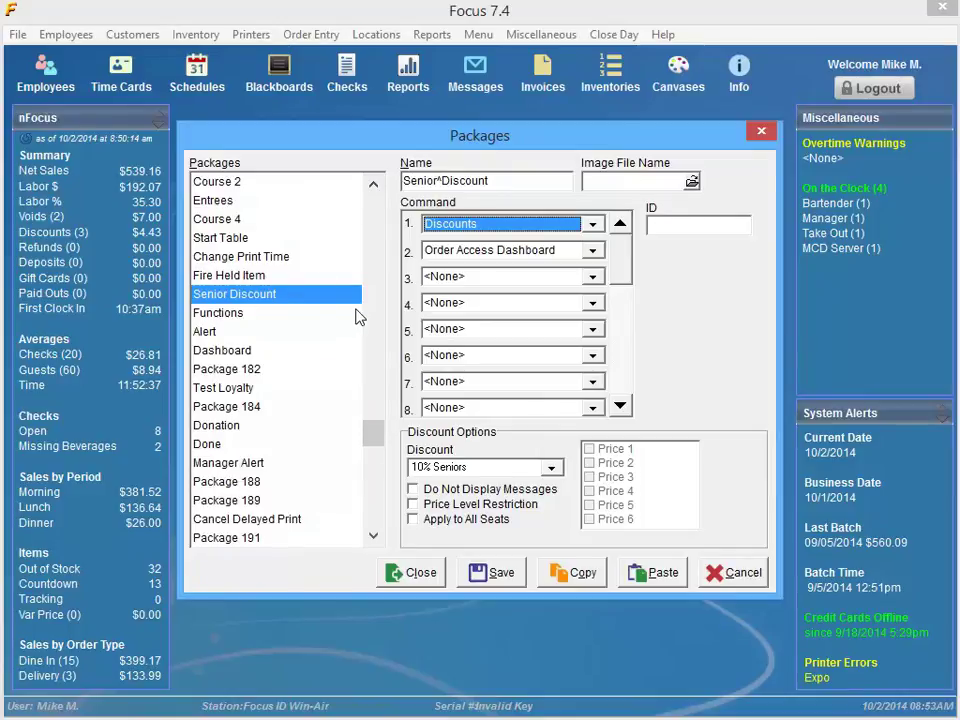
pyautogui.click(300, 463)
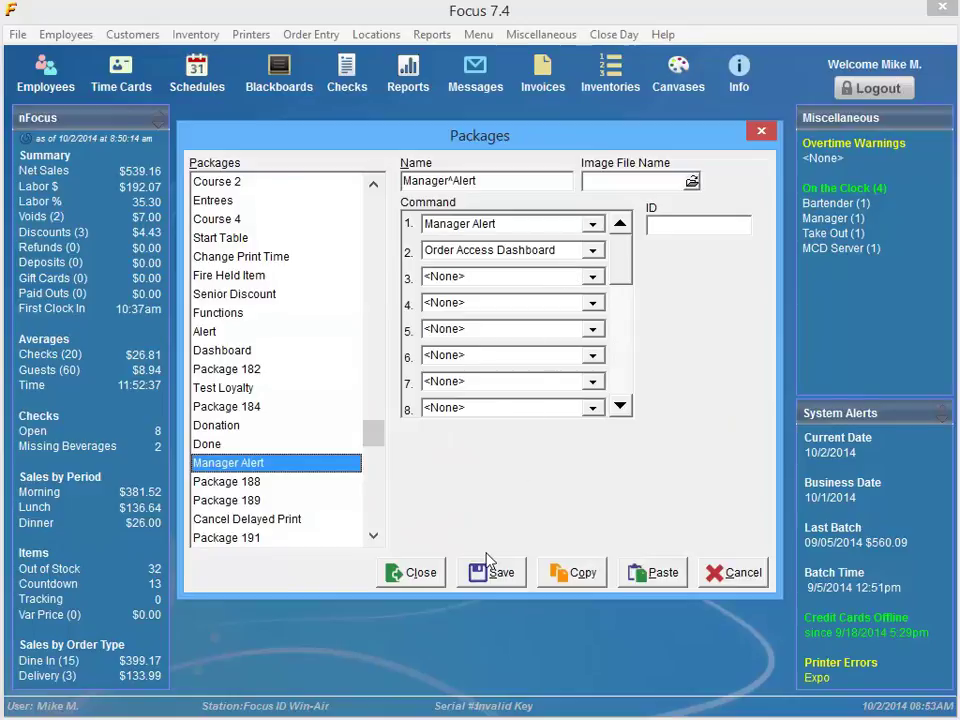
pyautogui.click(410, 573)
# Log out of the office software and sign in with the MCD Server's access code to open the checks dashboard
pyautogui.click(876, 90)
pyautogui.click(738, 298)
pyautogui.click(804, 364)
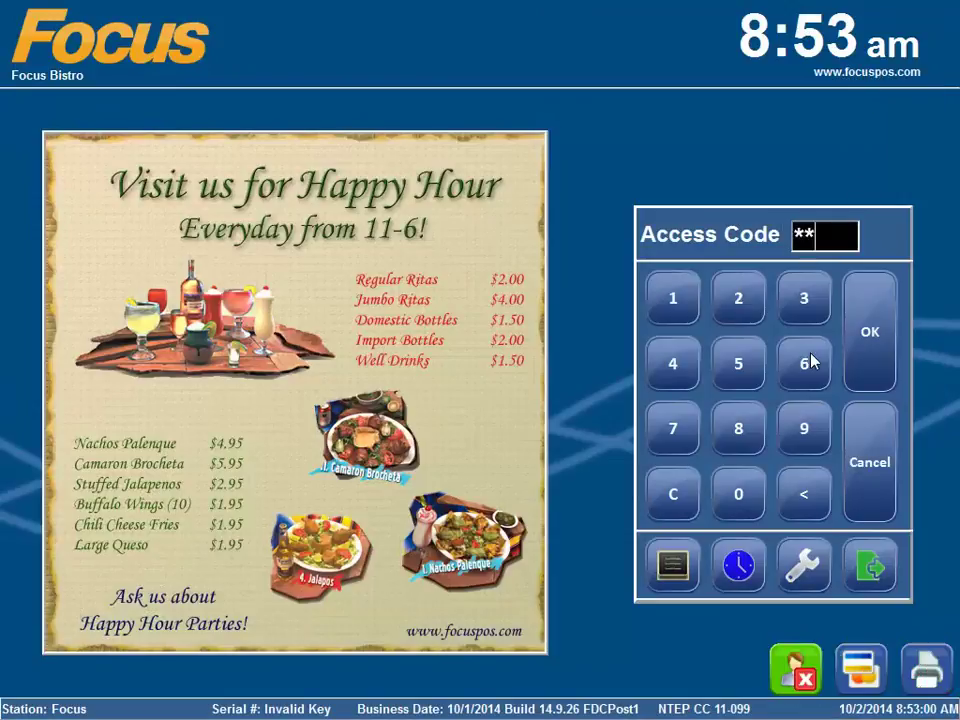
pyautogui.click(870, 358)
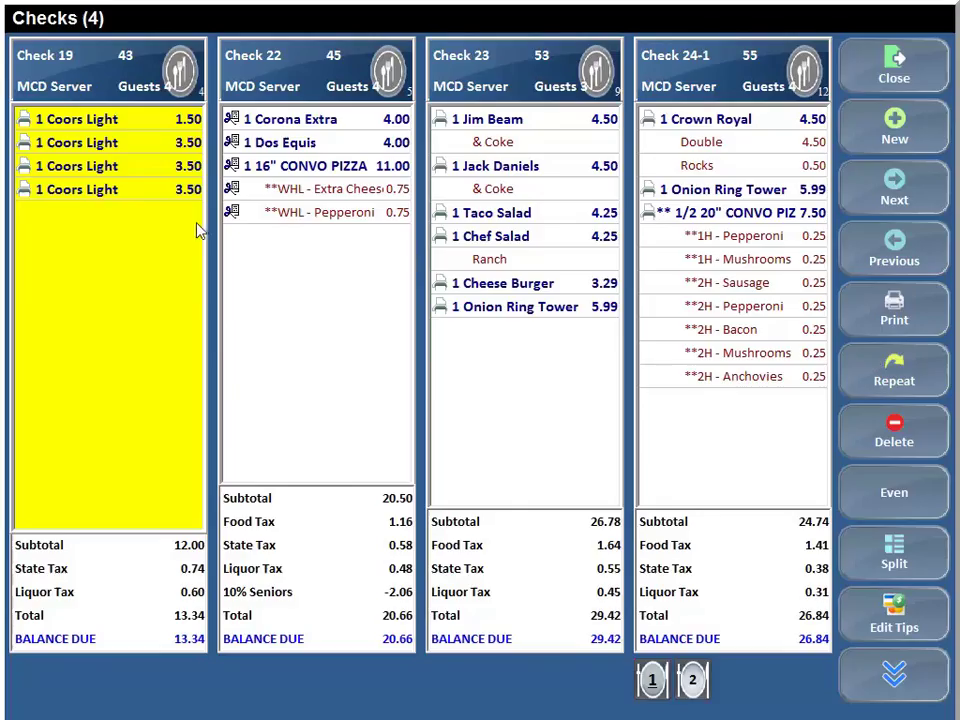